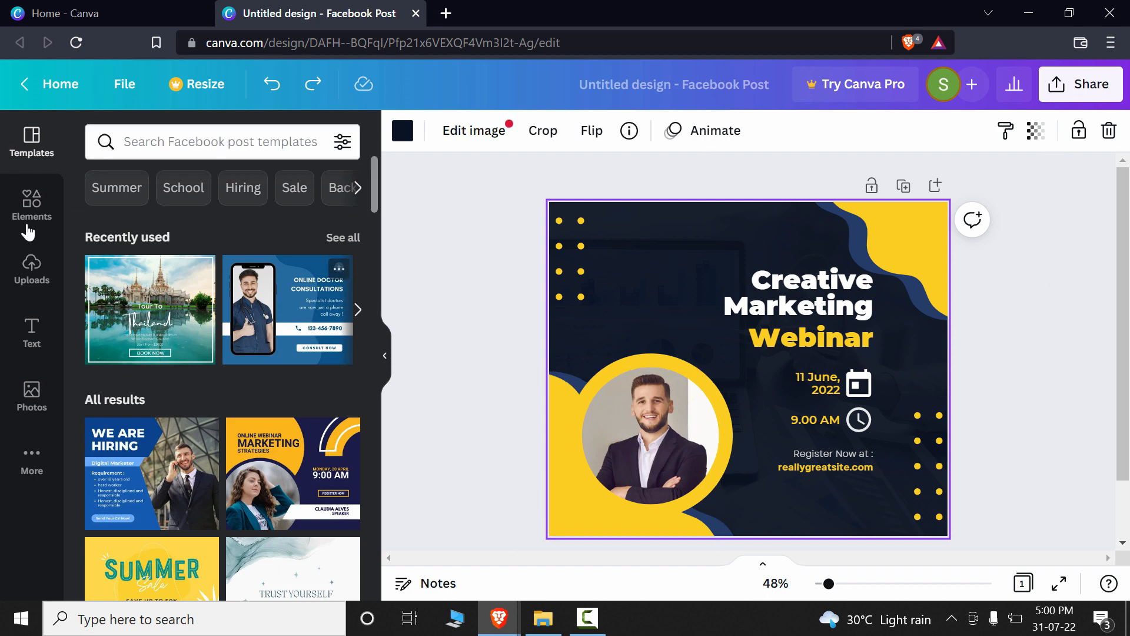
pyautogui.click(42, 88)
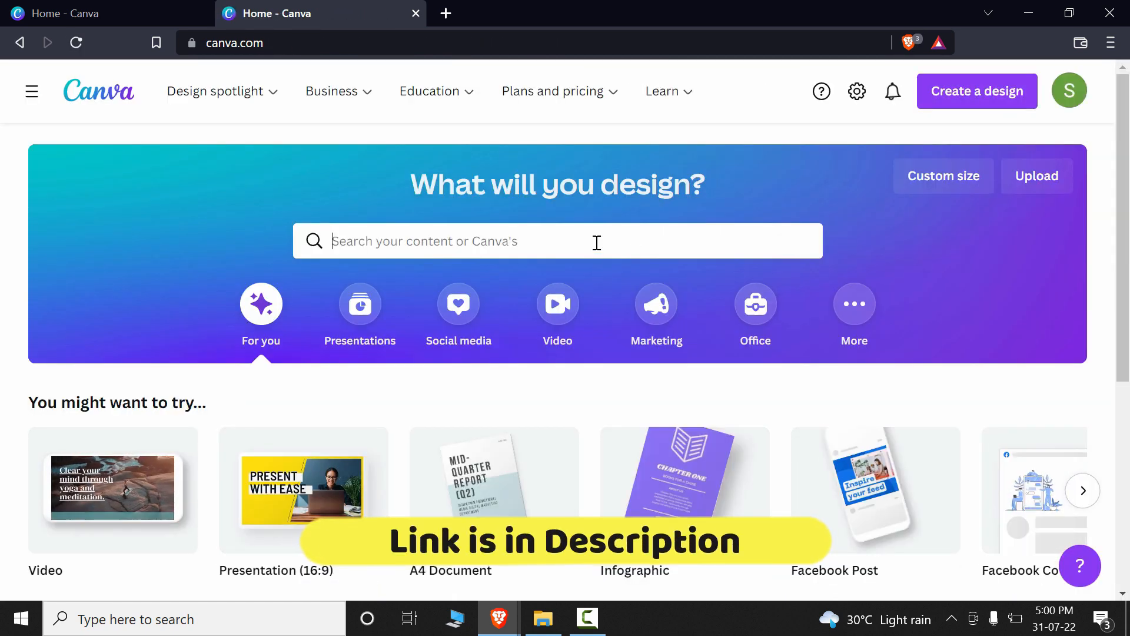
pyautogui.click(595, 242)
pyautogui.write('receipe')
pyautogui.click(396, 352)
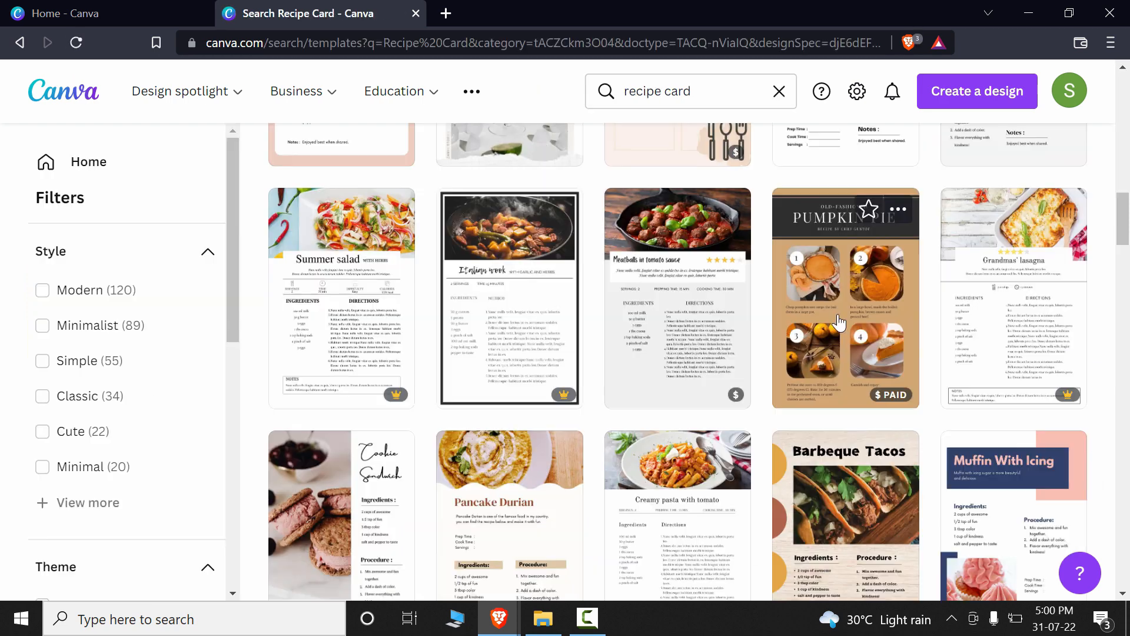
pyautogui.click(963, 447)
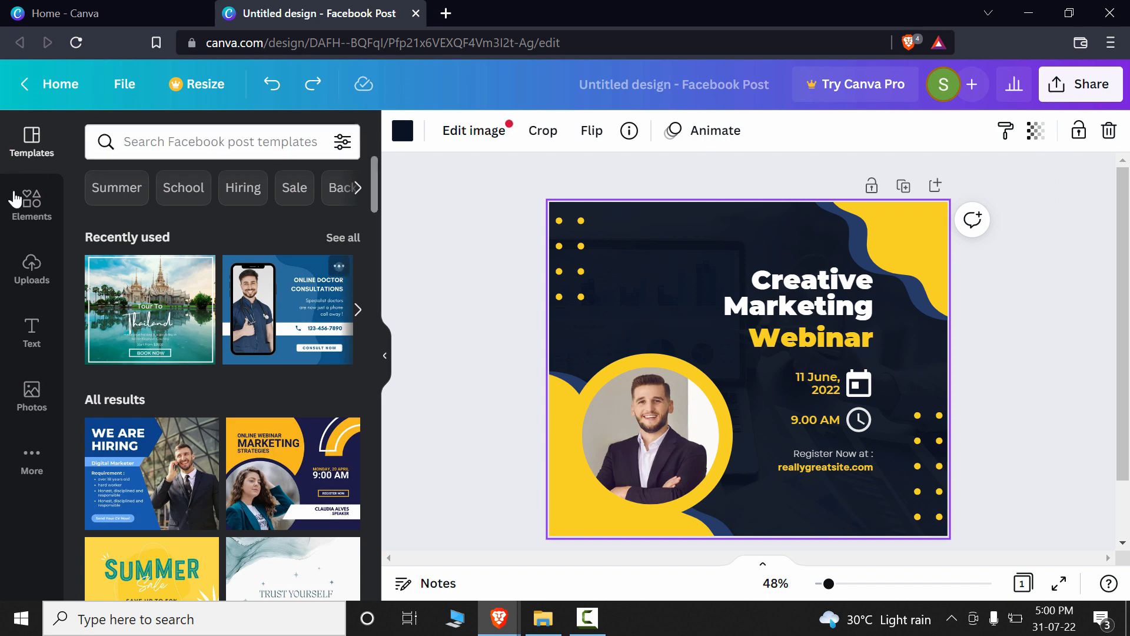
# Step: Search for Recipe Card templates from the home page and open the Pumpkin Pie Recipe template for editing
pyautogui.click(59, 85)
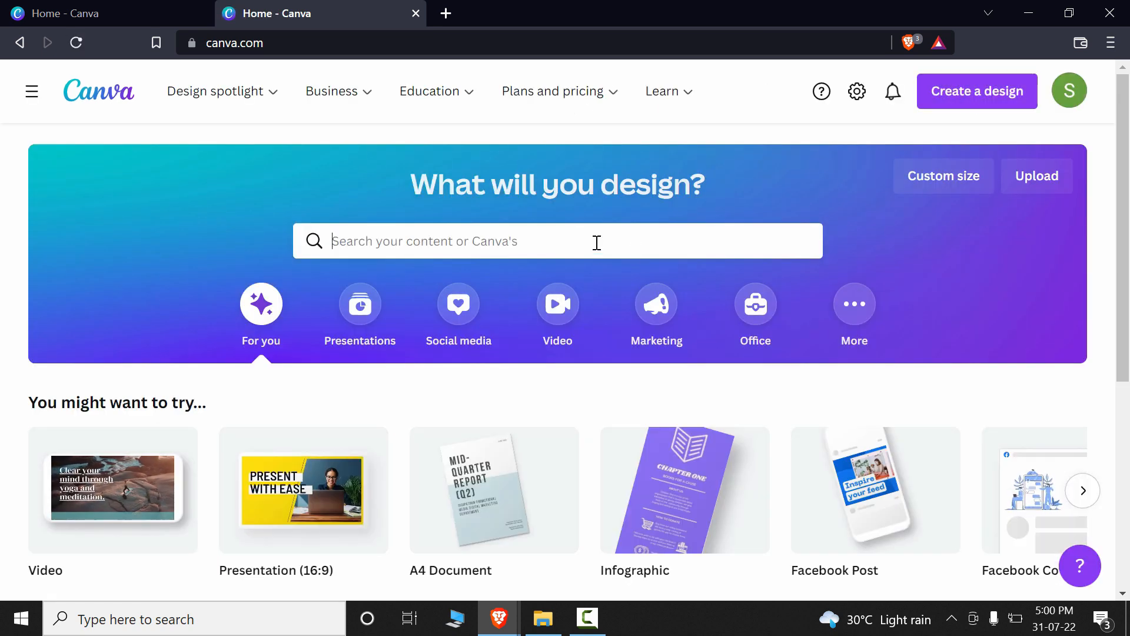
pyautogui.click(595, 241)
pyautogui.write('receipe')
pyautogui.click(395, 348)
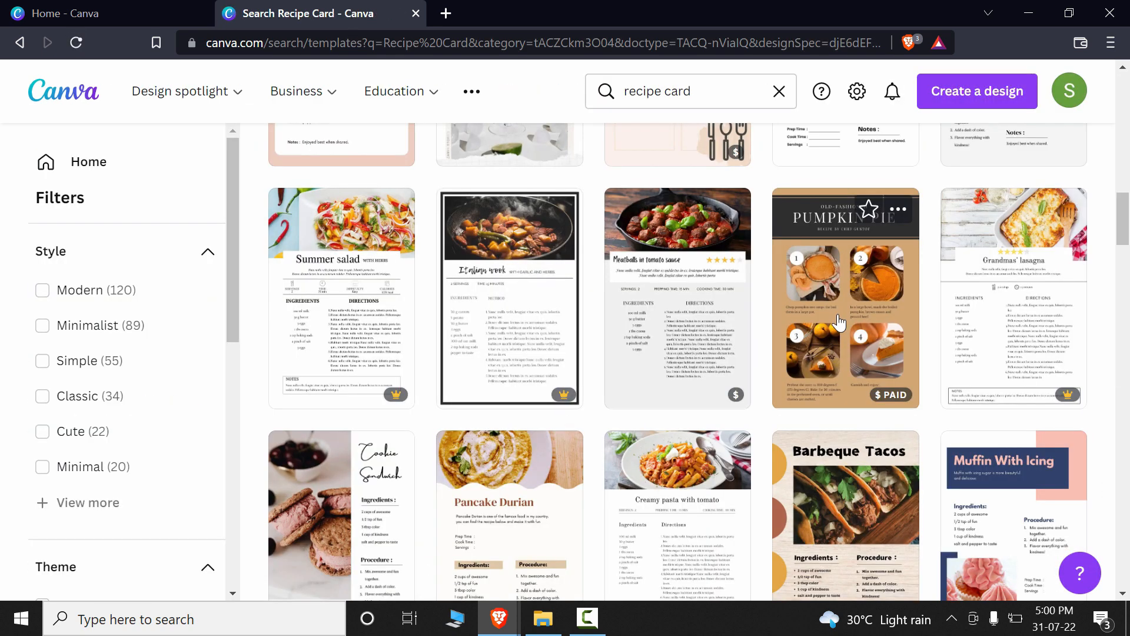
pyautogui.click(963, 447)
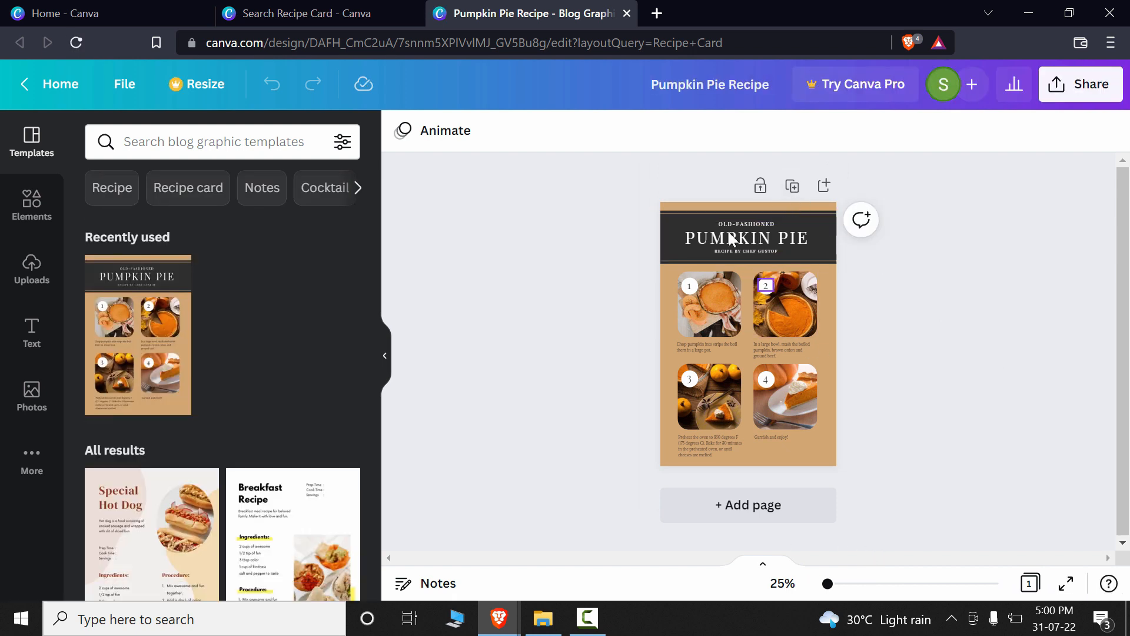
# Step: Duplicate the Pumpkin Pie page and set the copy's background to the light coral red default color
pyautogui.click(792, 186)
pyautogui.scroll(5, 883, 392)
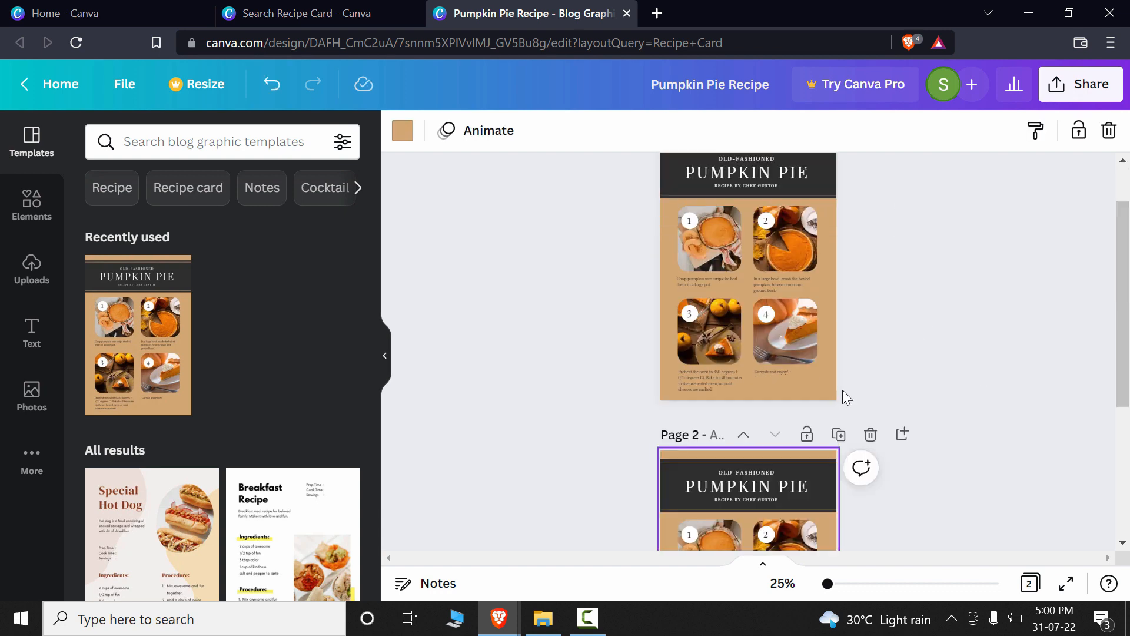
pyautogui.scroll(-3, 1011, 314)
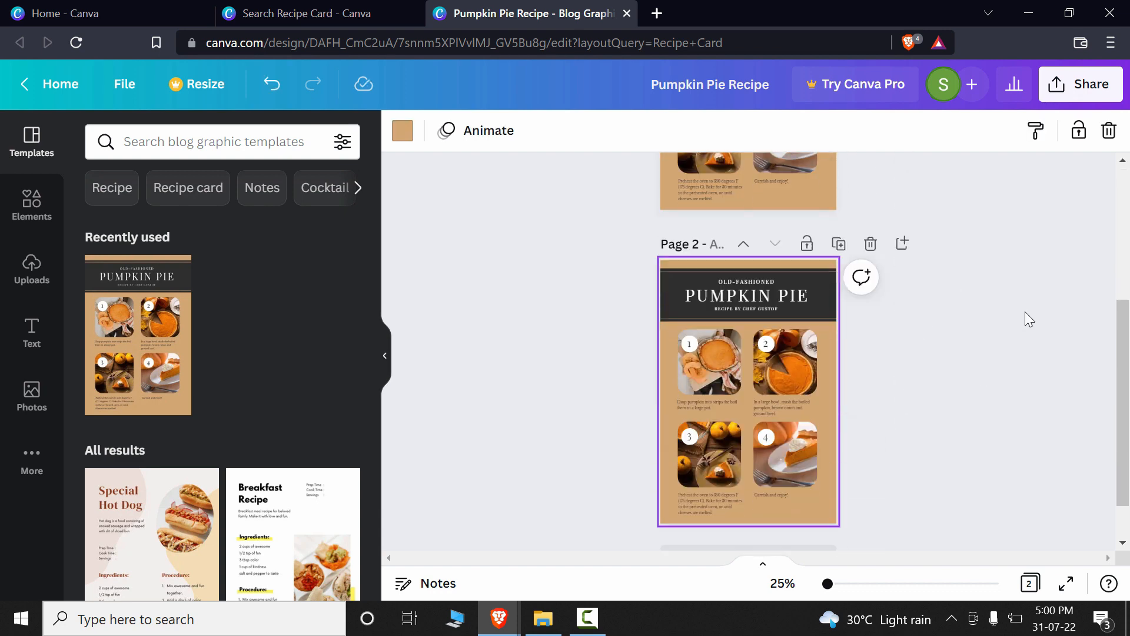
pyautogui.scroll(-2, 1025, 313)
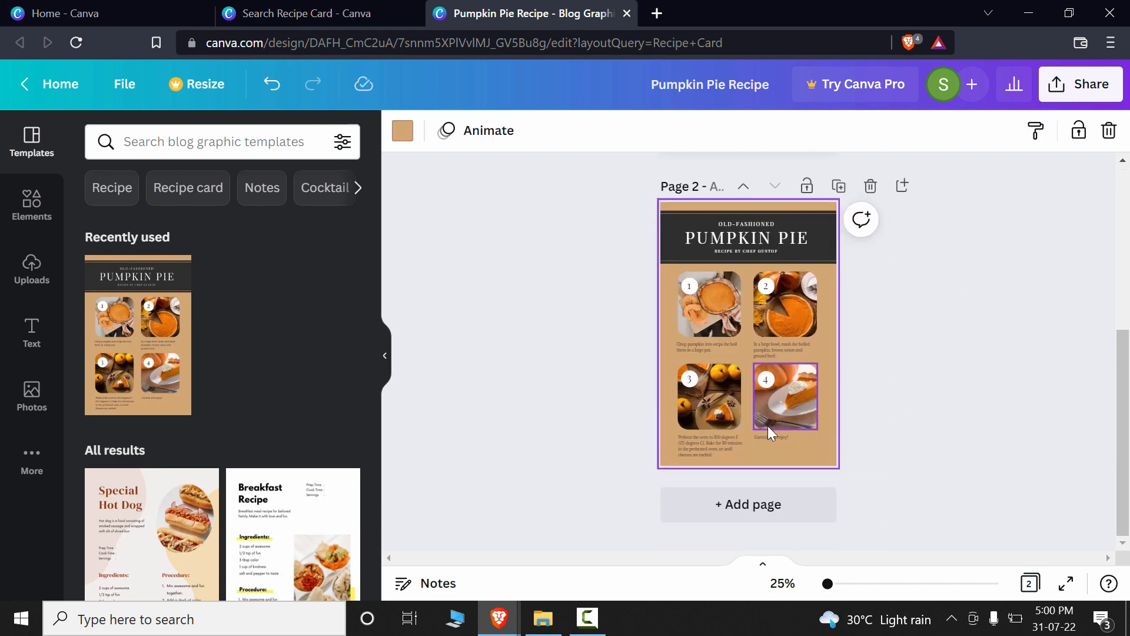
pyautogui.click(403, 130)
pyautogui.scroll(-3, 346, 331)
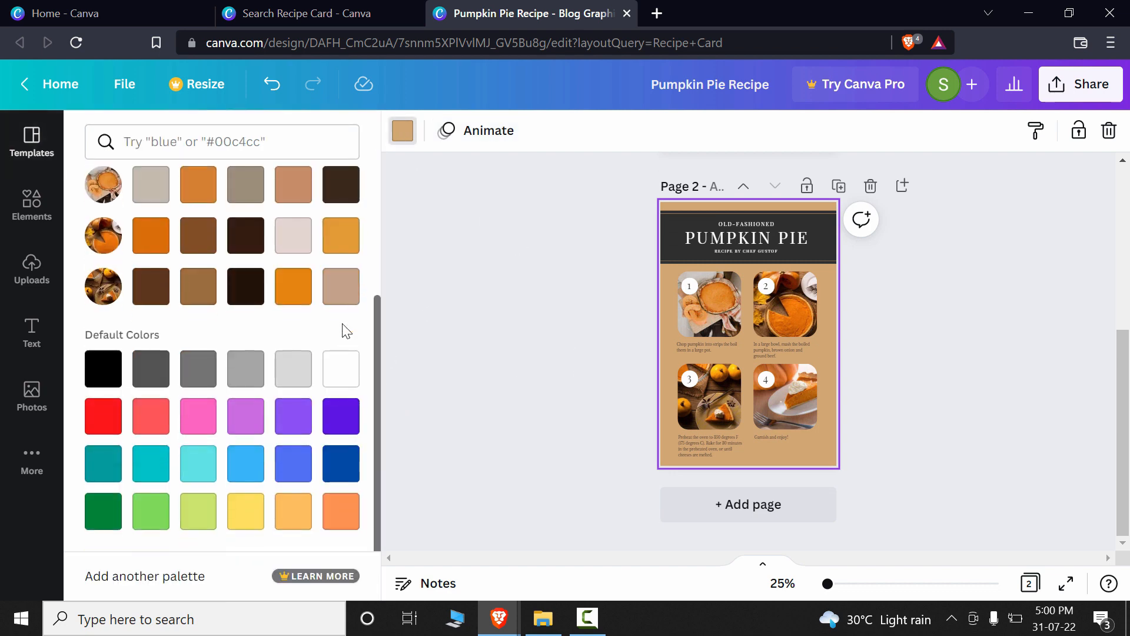
pyautogui.click(151, 415)
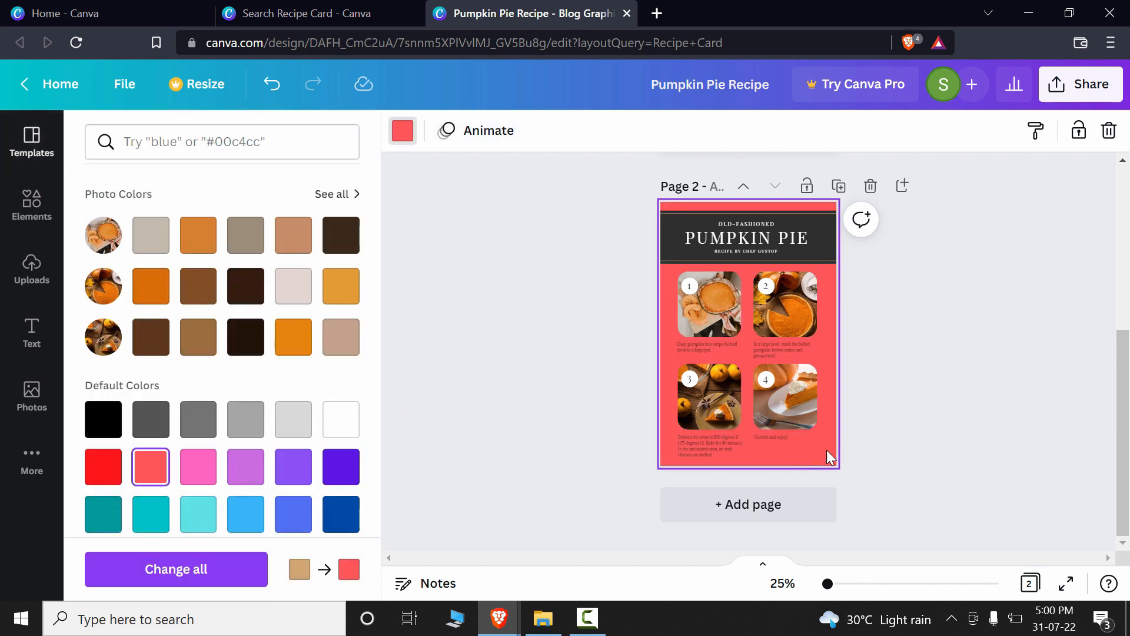
# Step: Delete the photos of recipe steps 2 and 4 together with their frames from page 2
pyautogui.click(775, 394)
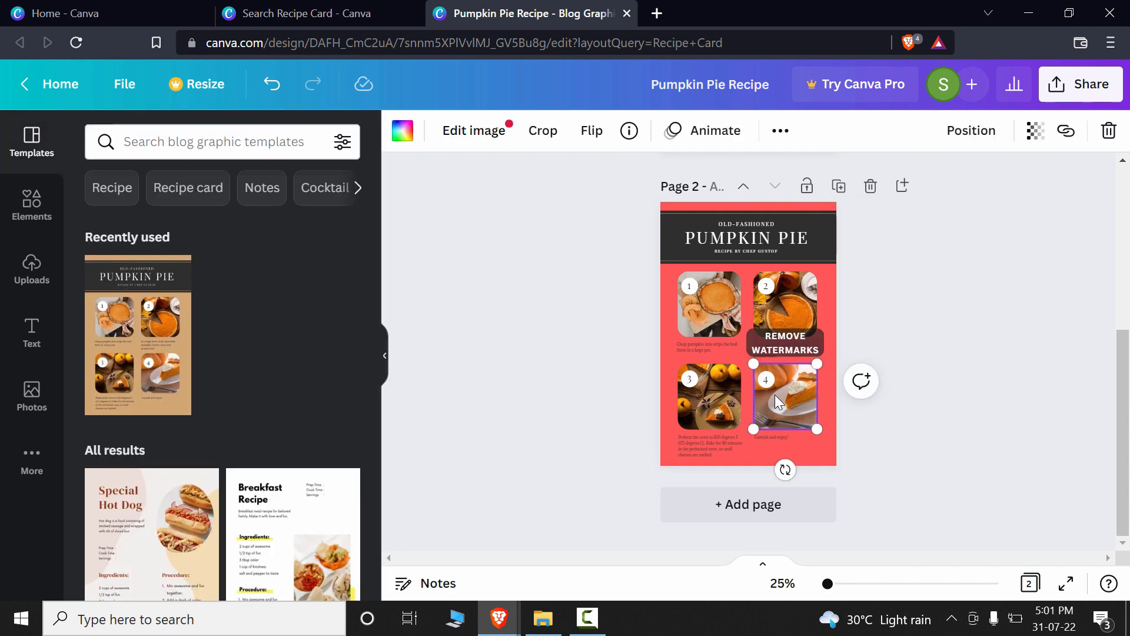
pyautogui.moveTo(774, 395); pyautogui.dragTo(778, 323)
pyautogui.press('Delete')
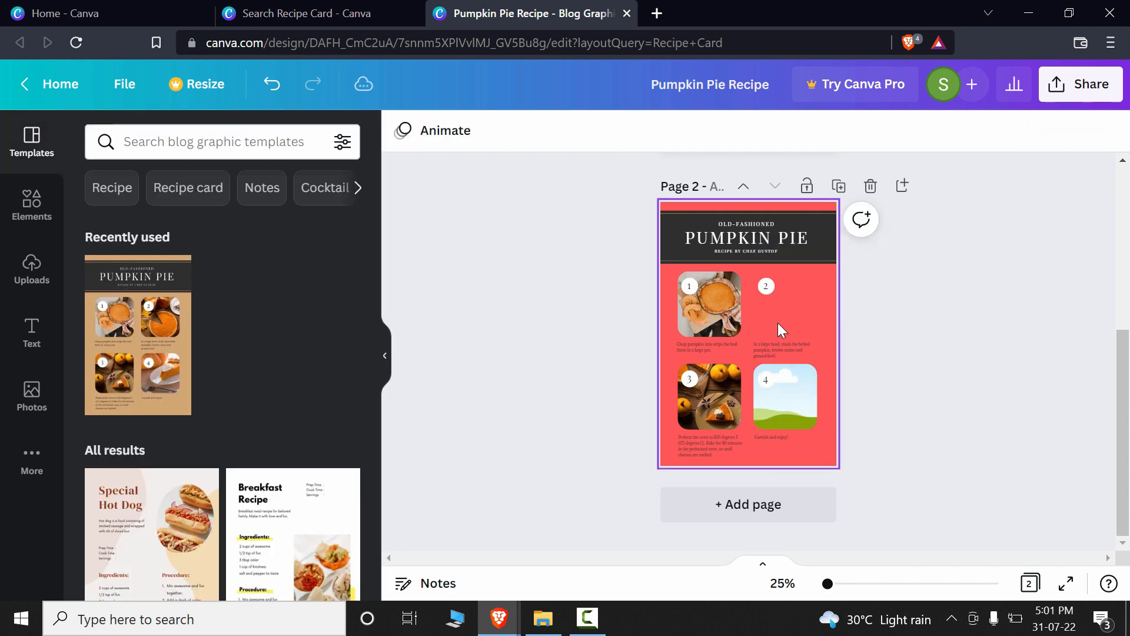
pyautogui.click(795, 390)
pyautogui.press('Delete')
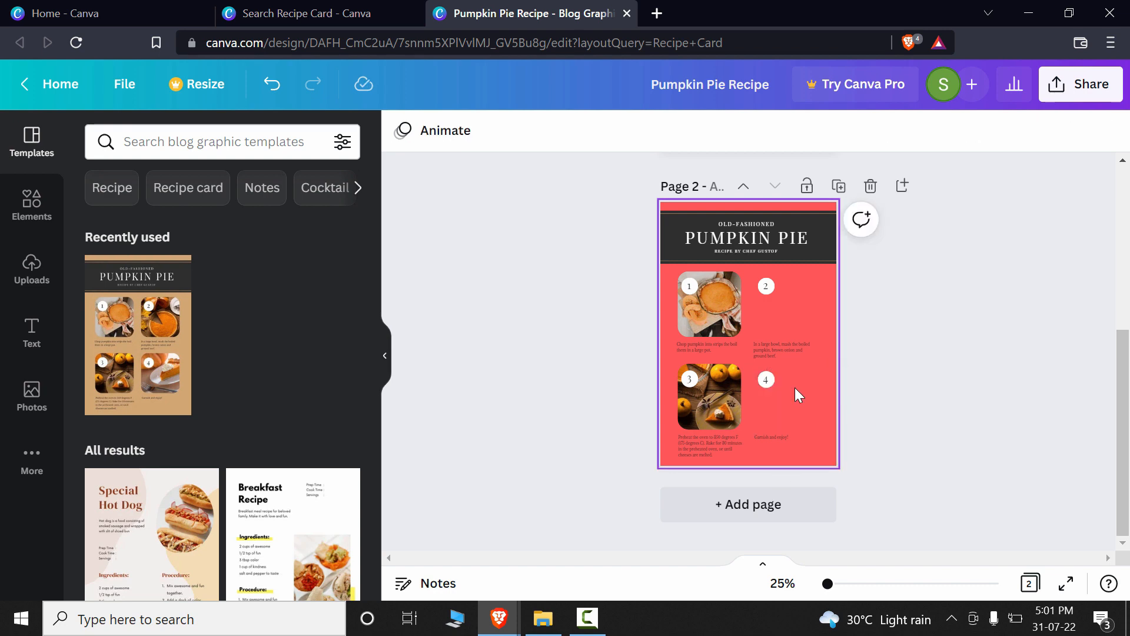
# Step: Delete the captions and number badges of recipe steps 2 and 4 from page 2
pyautogui.moveTo(751, 438); pyautogui.dragTo(750, 437)
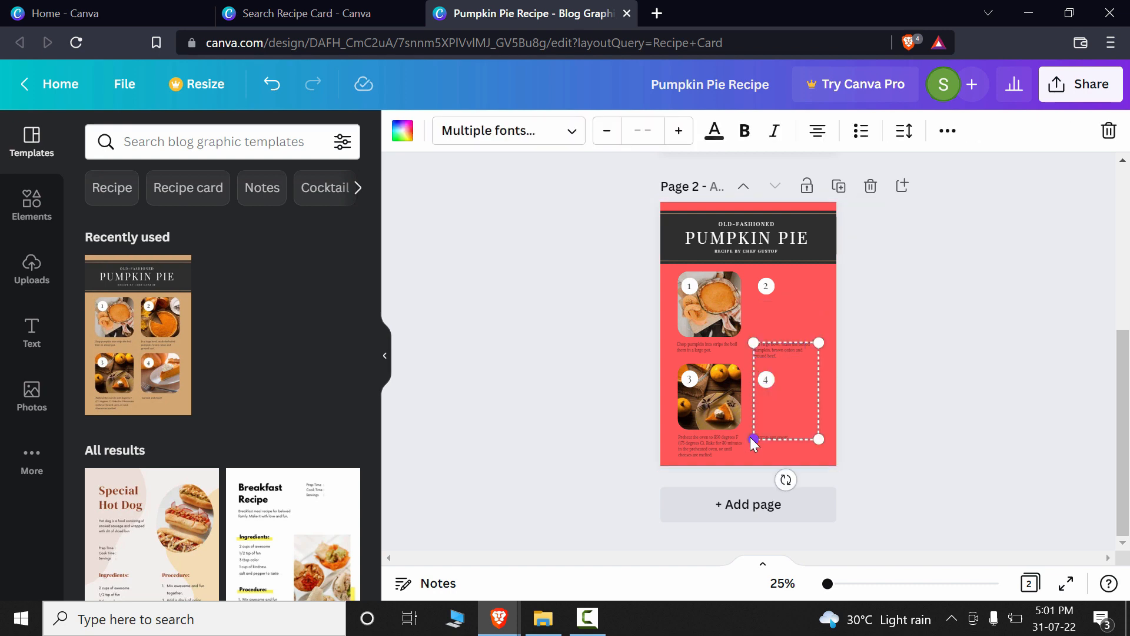
pyautogui.press('Delete')
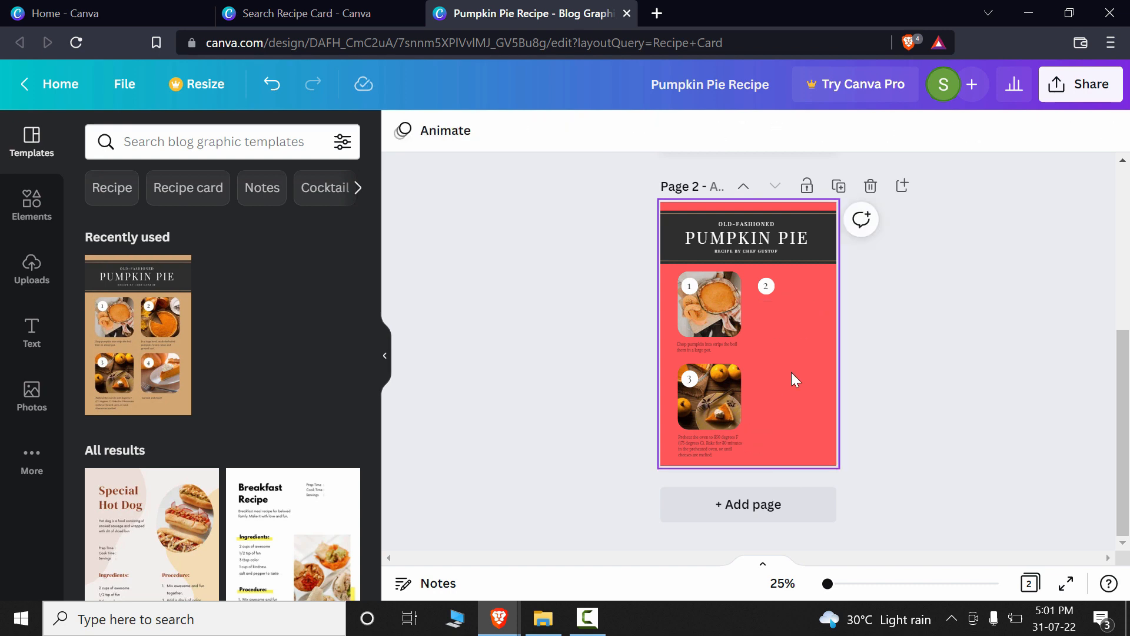
pyautogui.click(772, 286)
pyautogui.press('Delete')
pyautogui.click(767, 286)
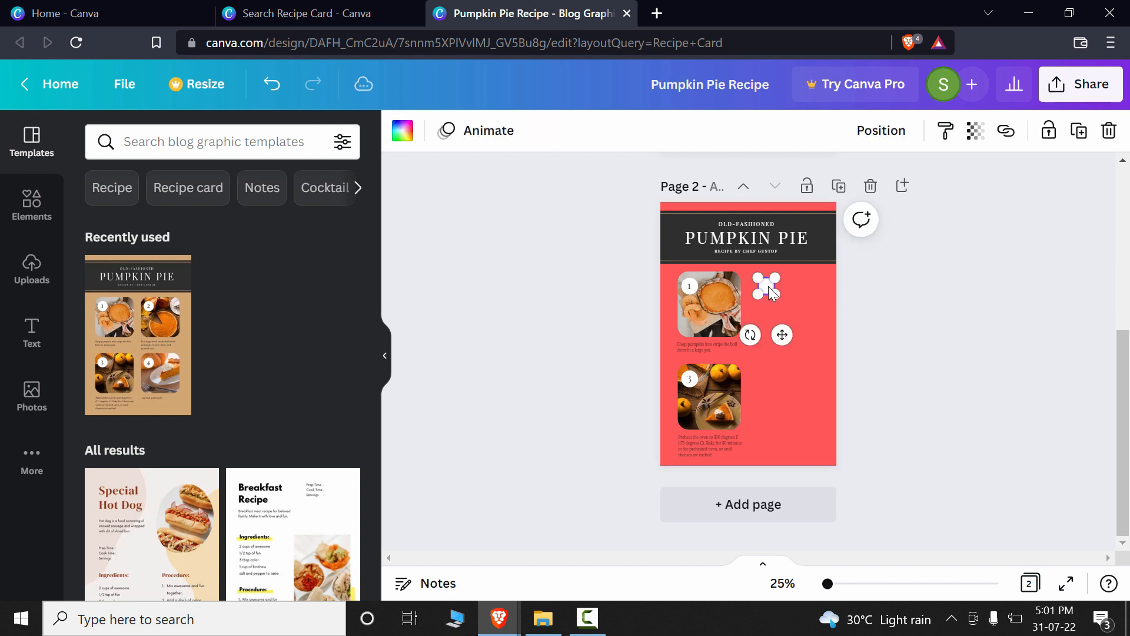
pyautogui.press('Delete')
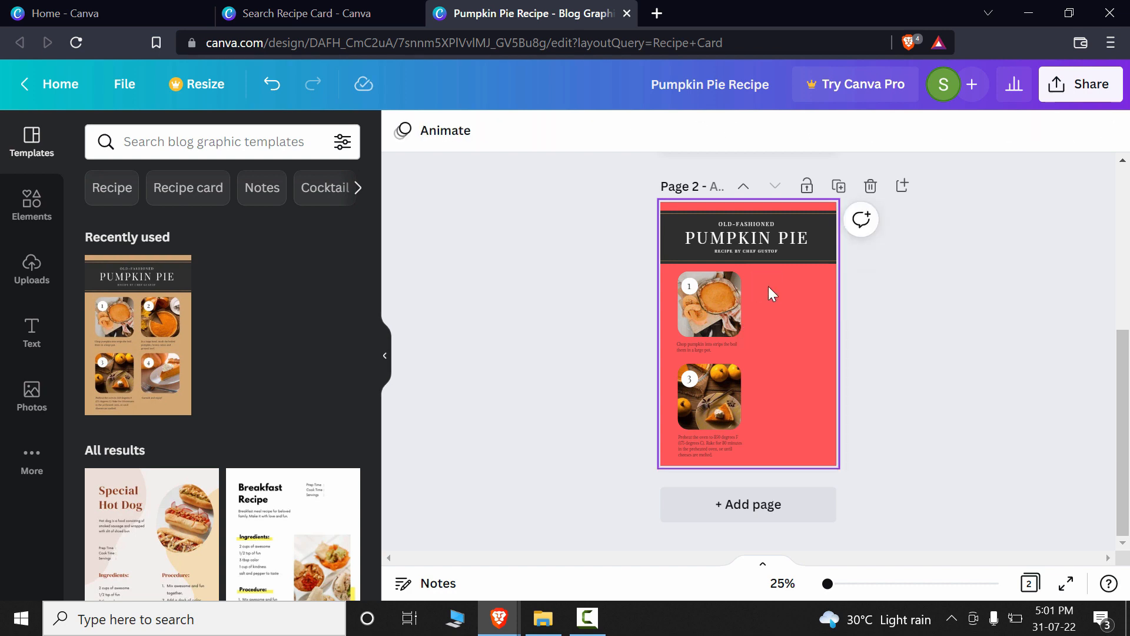
# Step: Enlarge the step 1 photo on page 2 and move it right, clear of its number badge
pyautogui.click(736, 297)
pyautogui.moveTo(741, 337); pyautogui.dragTo(789, 331)
pyautogui.moveTo(717, 323); pyautogui.dragTo(760, 322)
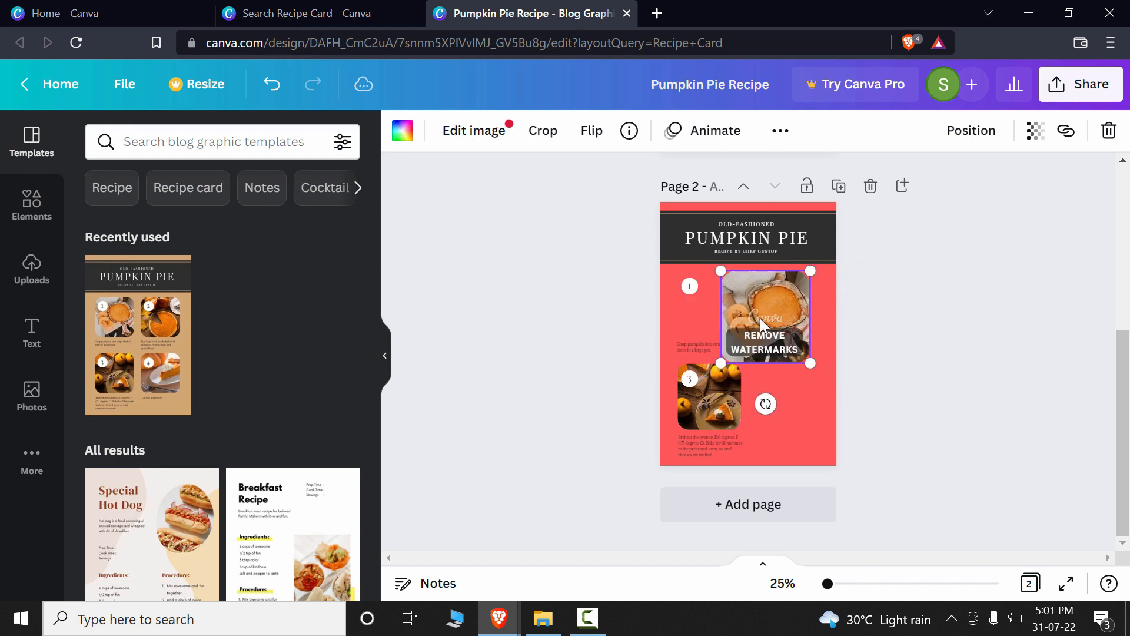
# Step: Delete the remaining captions on page 2 and place the enlarged step 3 photo directly beneath the step 1 photo
pyautogui.click(699, 323)
pyautogui.click(694, 347)
pyautogui.press('Delete')
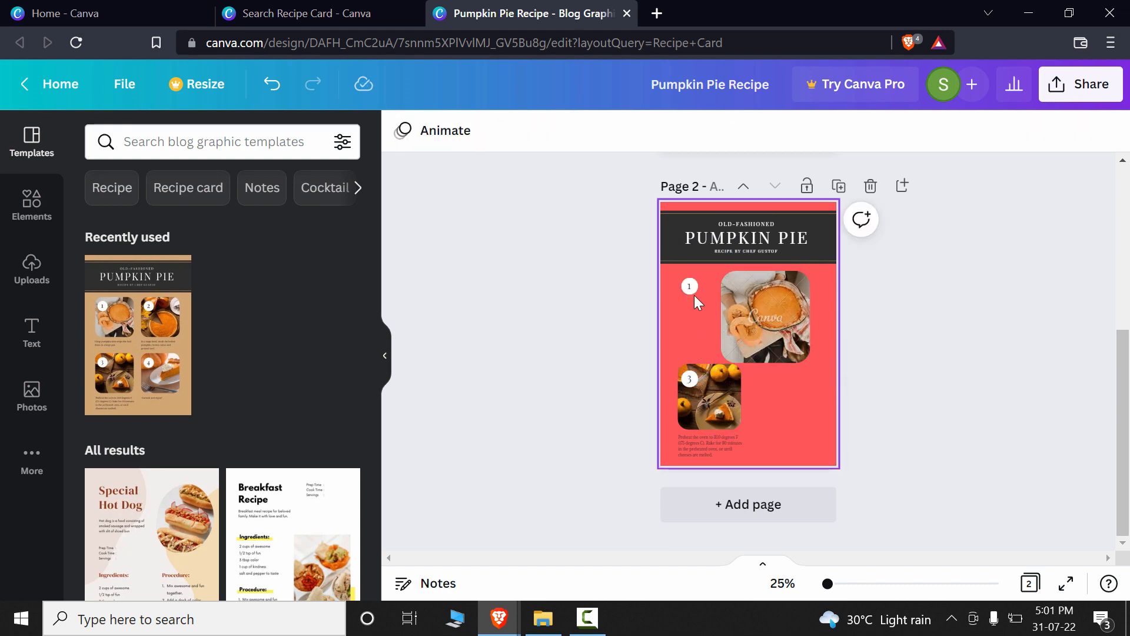
pyautogui.click(717, 396)
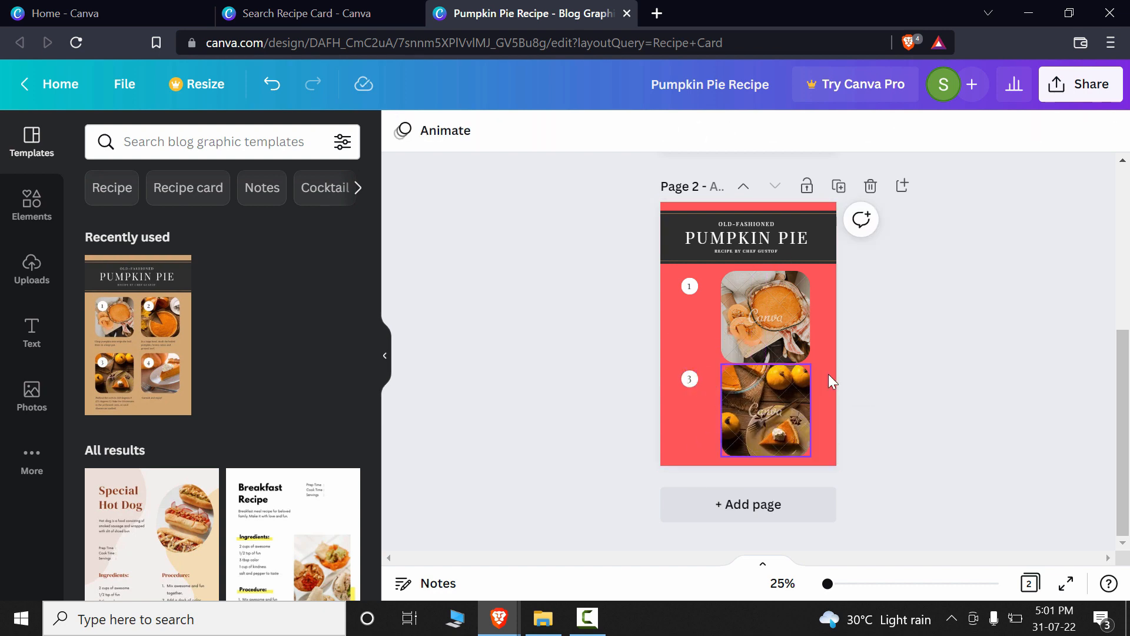
# Step: Duplicate the red two-photo page to add a third page to the design
pyautogui.scroll(5, 829, 373)
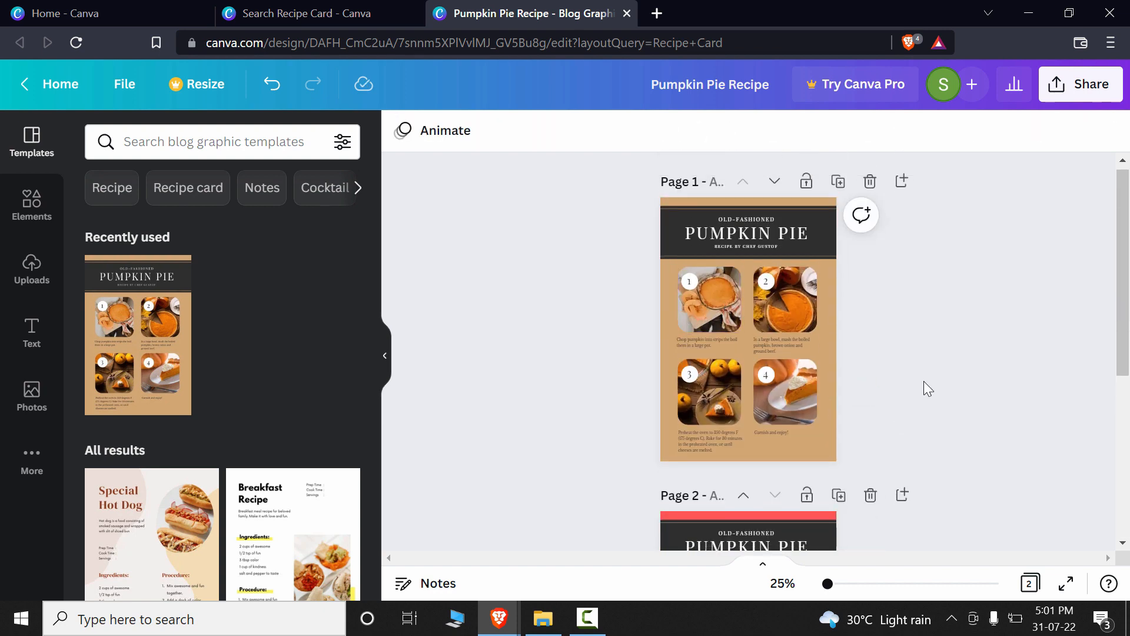
pyautogui.scroll(-5, 923, 384)
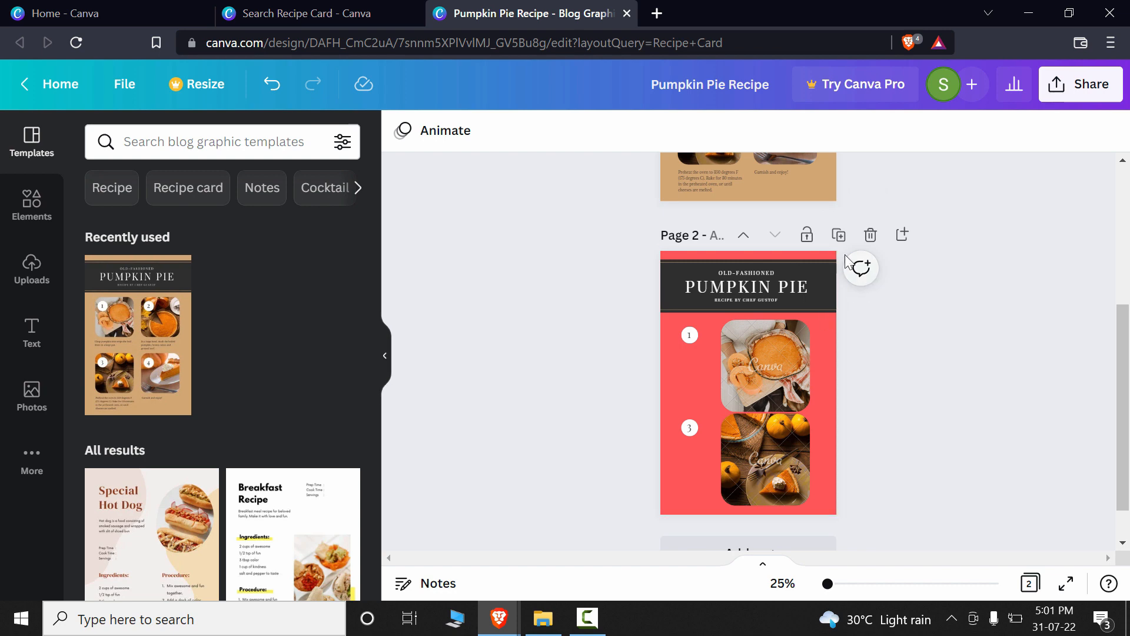
pyautogui.click(839, 235)
pyautogui.scroll(7, 842, 409)
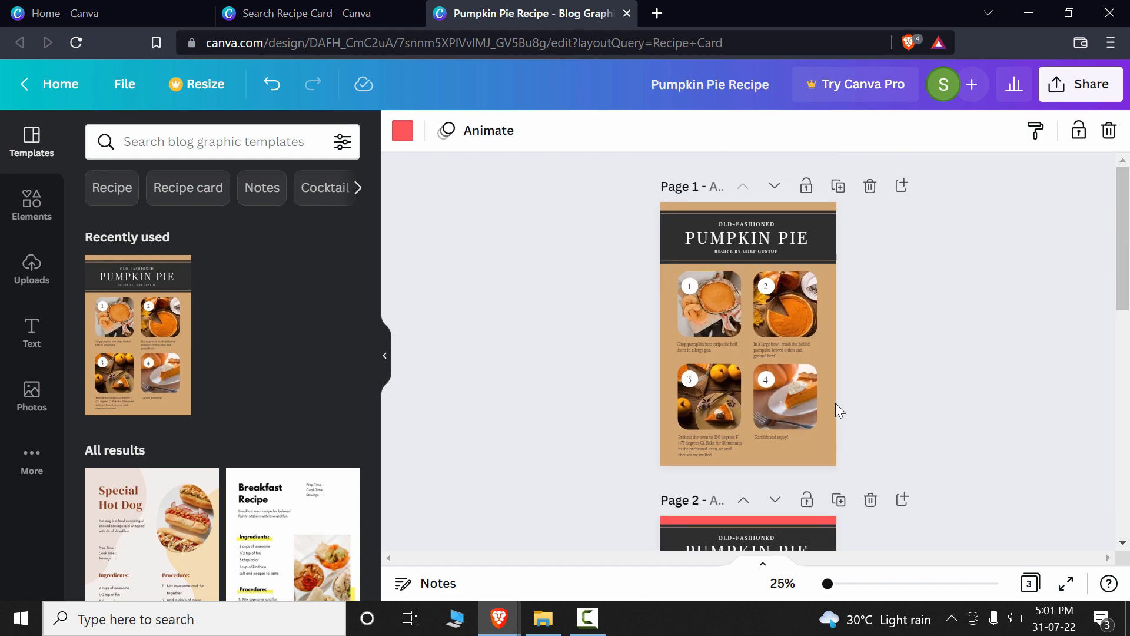
# Step: Remove both photos on page 2 while keeping their empty frames
pyautogui.scroll(-4, 835, 403)
pyautogui.click(763, 288)
pyautogui.press('Delete')
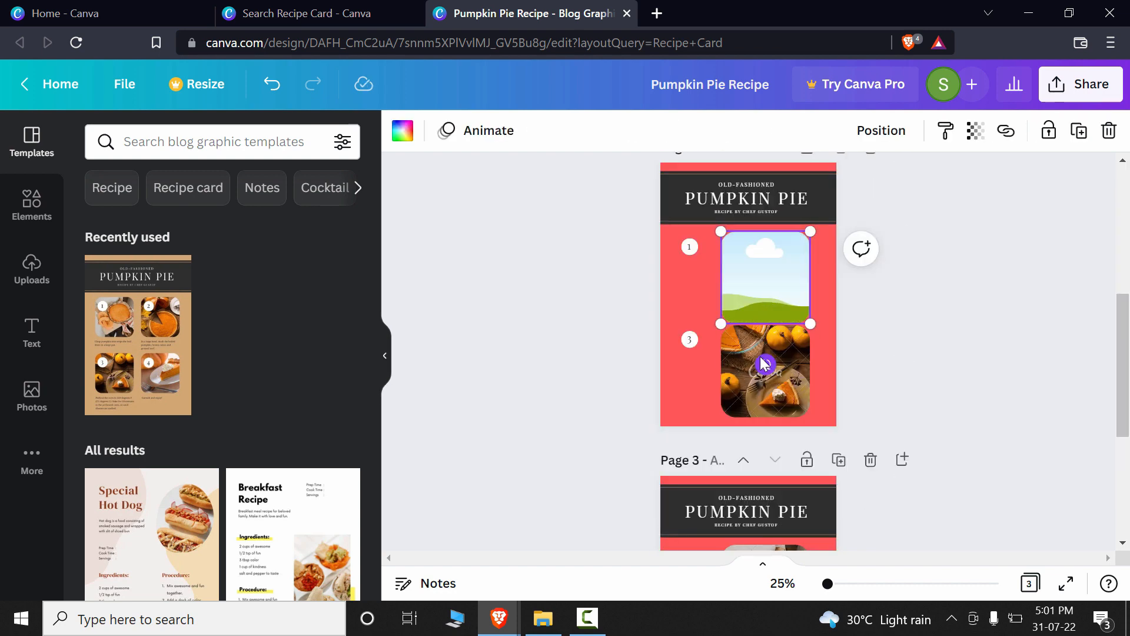
pyautogui.click(754, 345)
pyautogui.press('Delete')
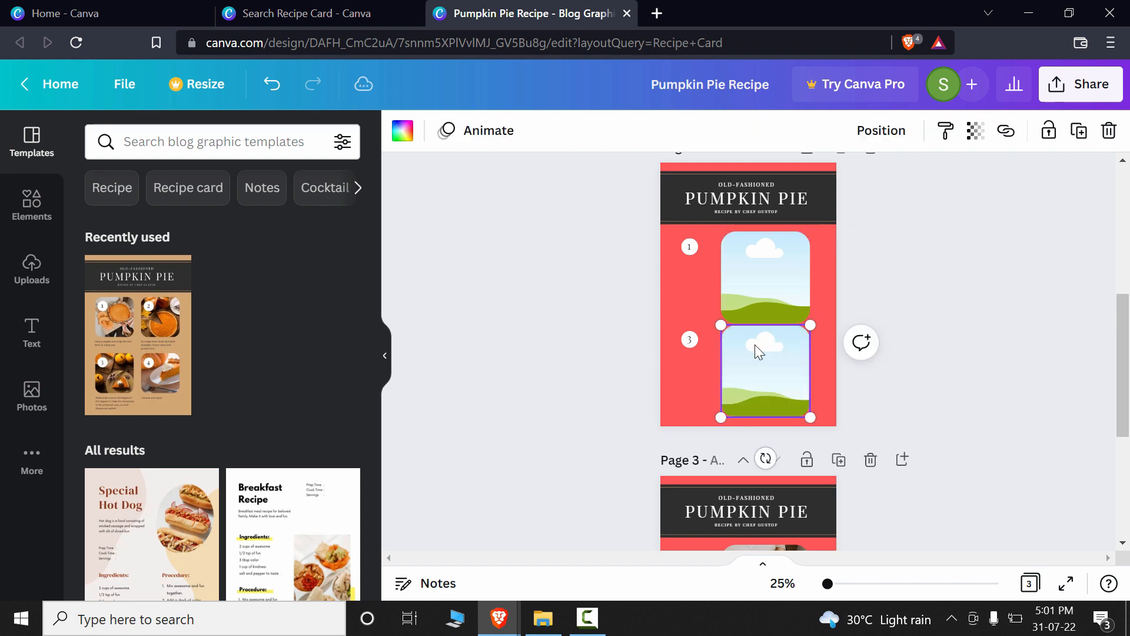
# Step: Remove all four recipe photos on page 1 while keeping their empty frames
pyautogui.scroll(4, 778, 330)
pyautogui.click(707, 301)
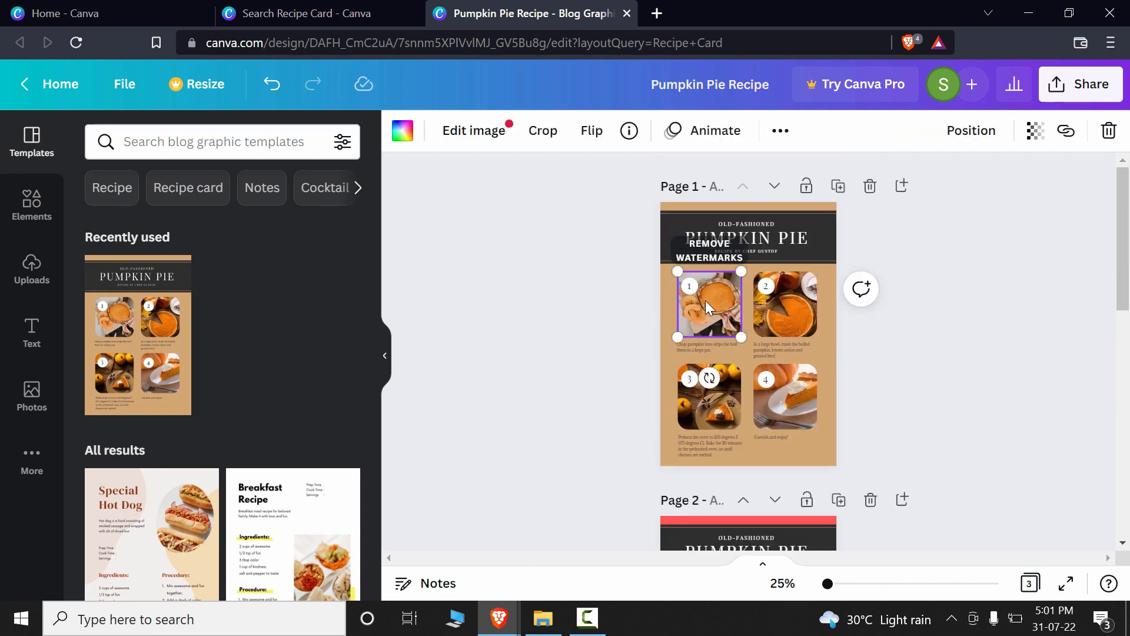
pyautogui.press('Delete')
pyautogui.click(785, 312)
pyautogui.press('Delete')
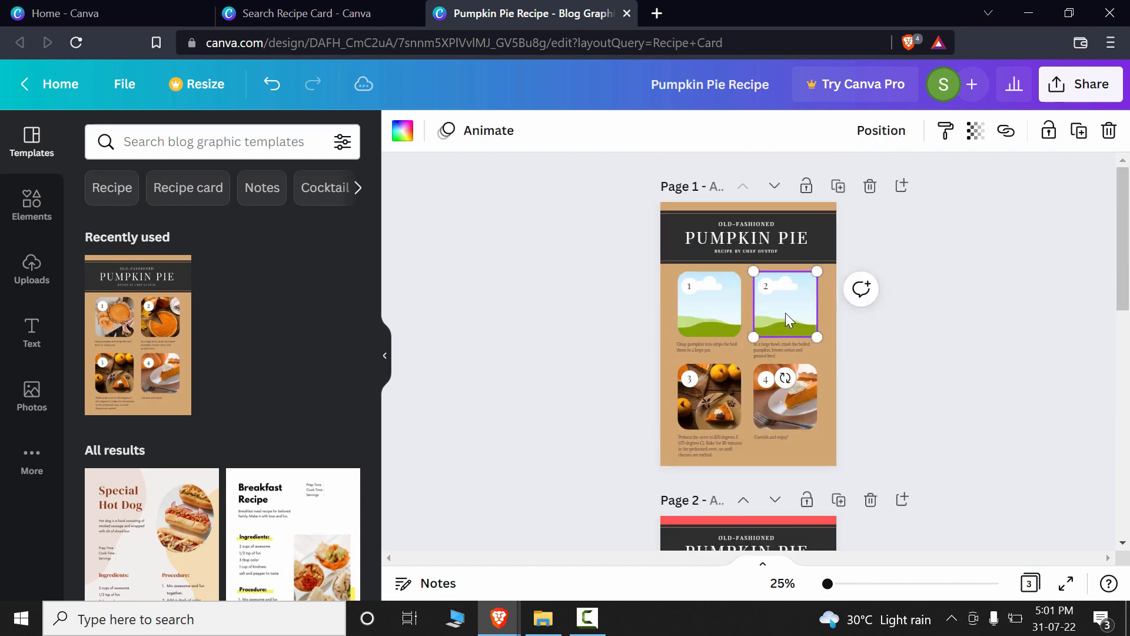
pyautogui.click(693, 405)
pyautogui.press('Delete')
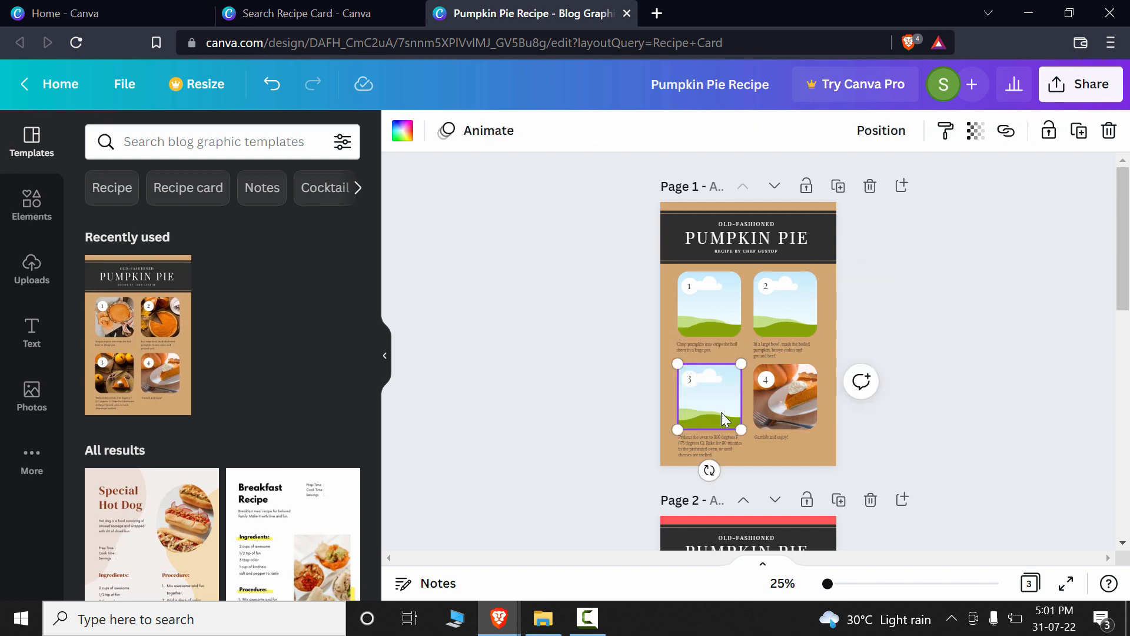
pyautogui.click(783, 419)
pyautogui.press('Delete')
# Step: Review all three pages, comparing the empty frames on pages 1 and 2 with the photos on page 3
pyautogui.scroll(-8, 857, 414)
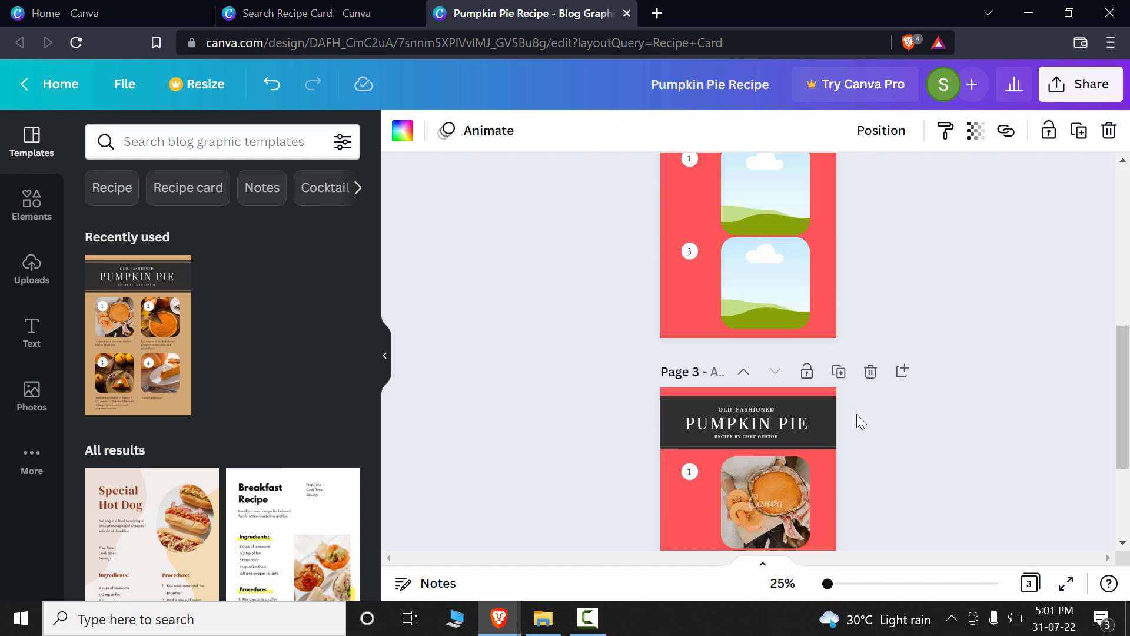
pyautogui.scroll(-3, 824, 412)
pyautogui.scroll(5, 789, 402)
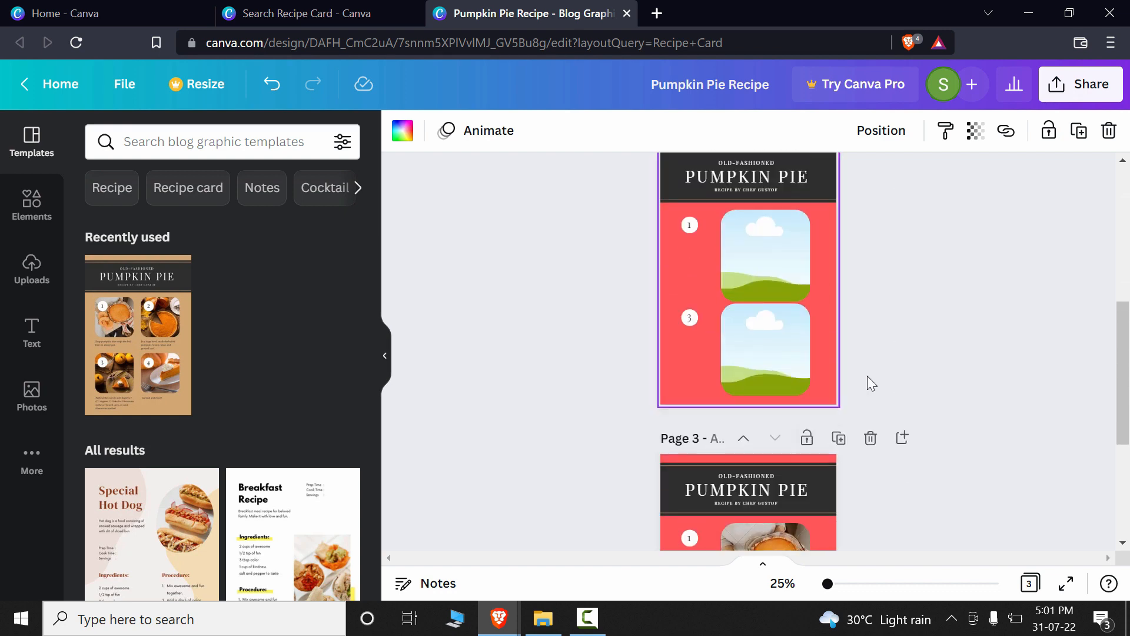
pyautogui.scroll(5, 1067, 384)
pyautogui.scroll(-5, 867, 380)
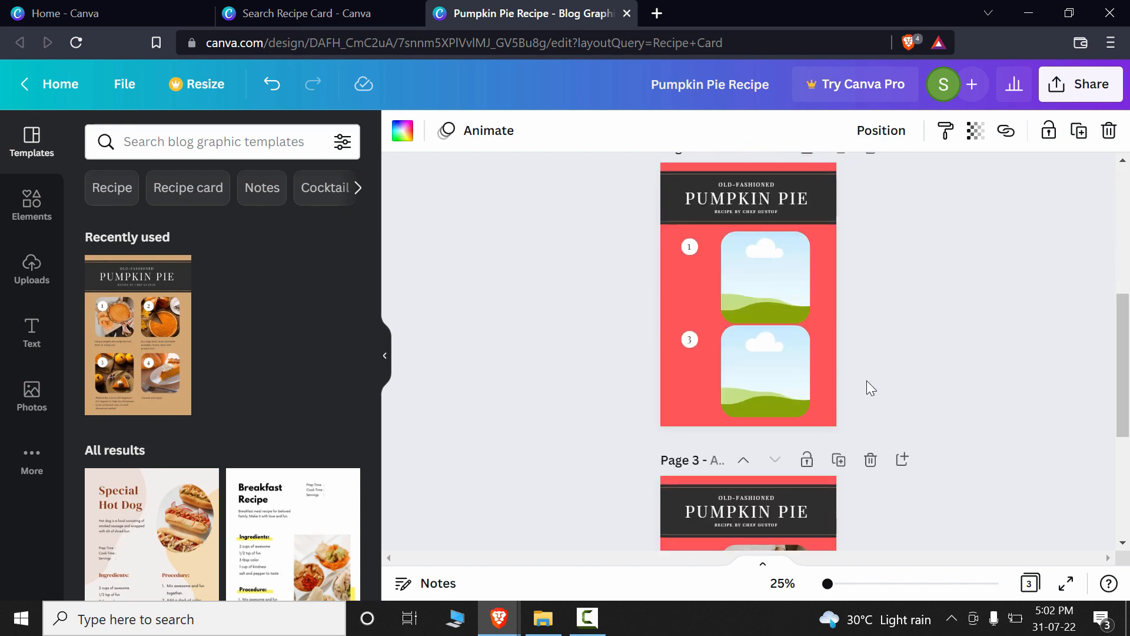
pyautogui.scroll(5, 888, 376)
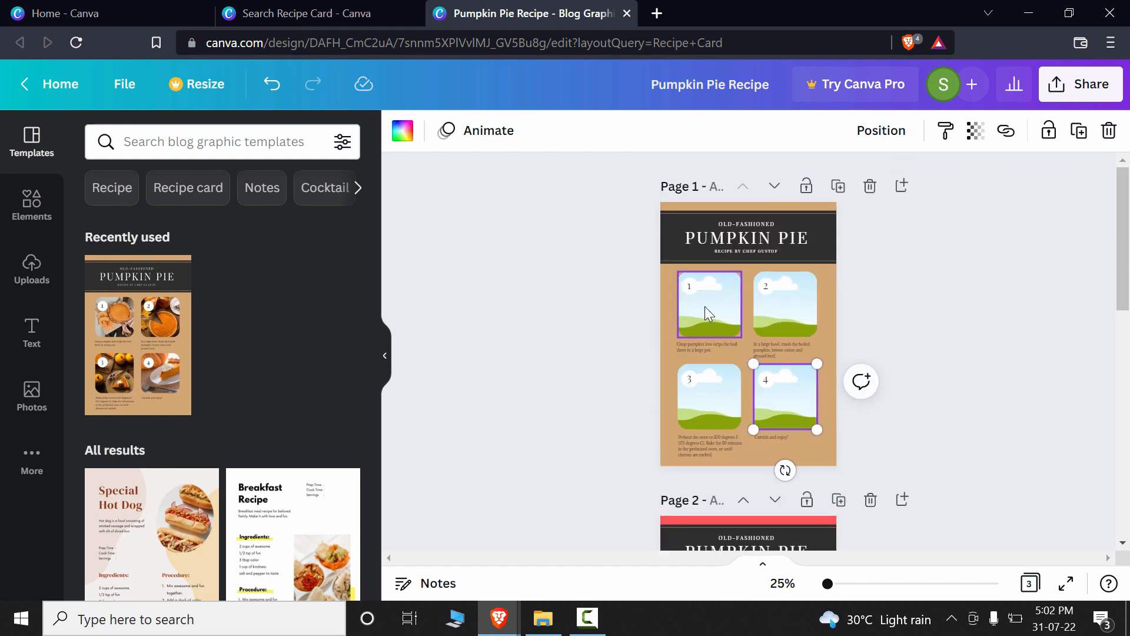
pyautogui.scroll(-3, 796, 302)
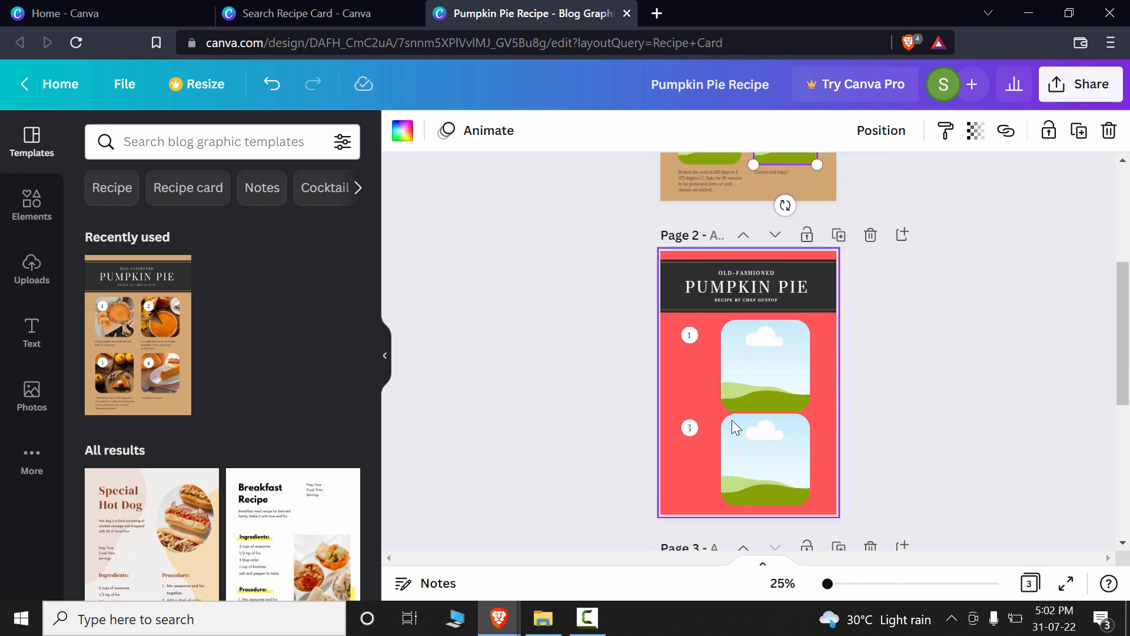
pyautogui.scroll(-3, 745, 430)
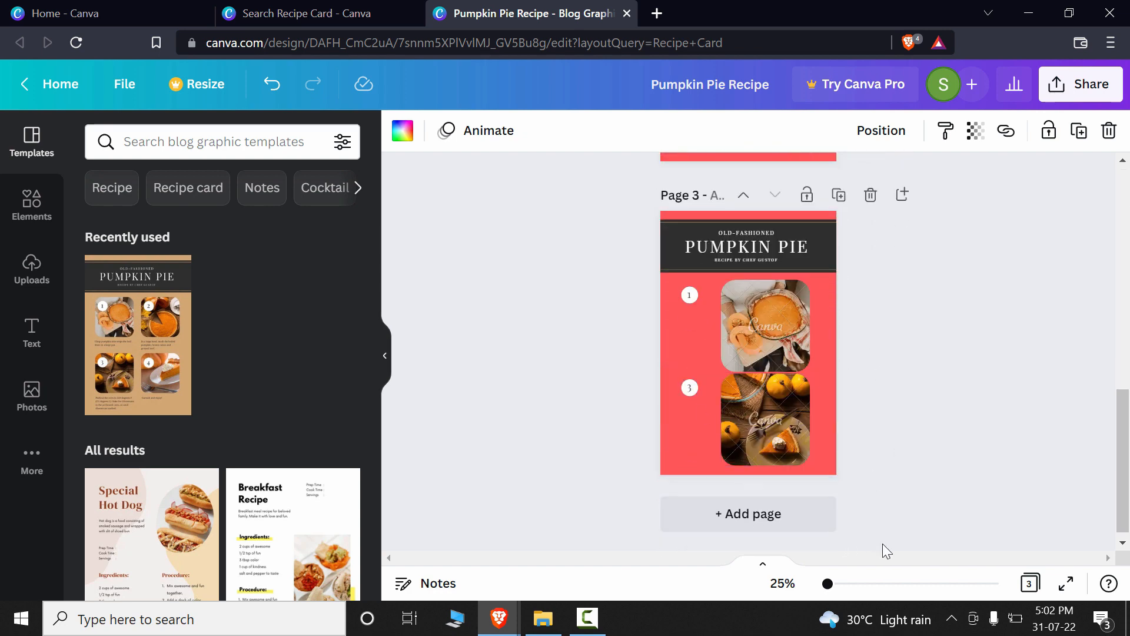
# Step: Look through the recipe card pages once more, from the four-frame page 1 down to the red page 3
pyautogui.scroll(3, 881, 547)
pyautogui.scroll(-3, 938, 518)
pyautogui.scroll(6, 866, 474)
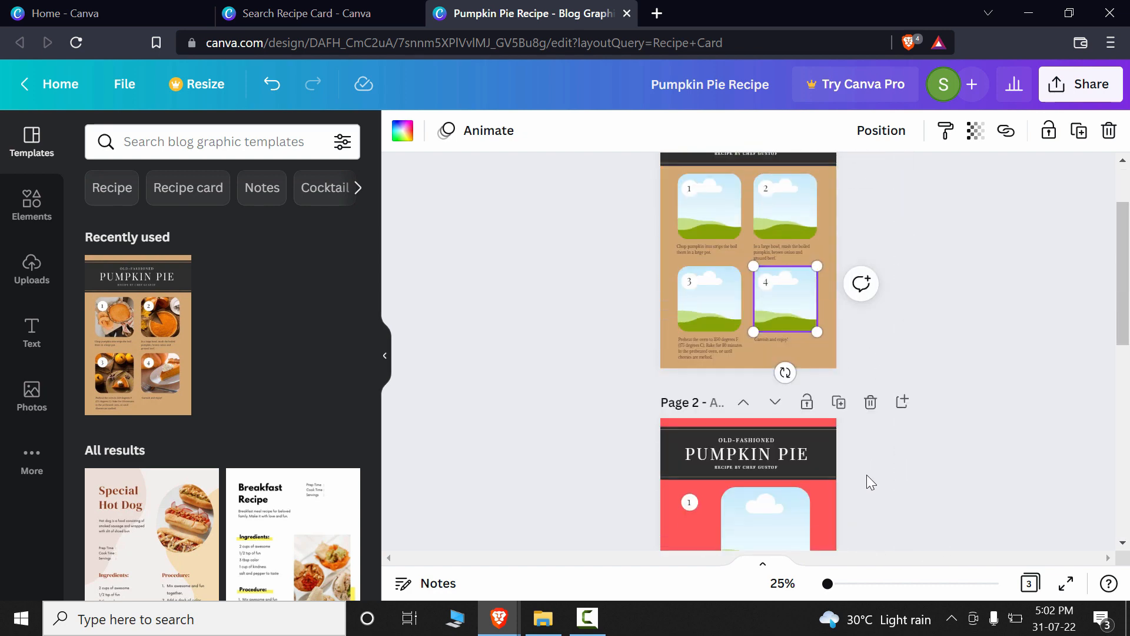
pyautogui.scroll(-6, 920, 320)
pyautogui.scroll(3, 922, 330)
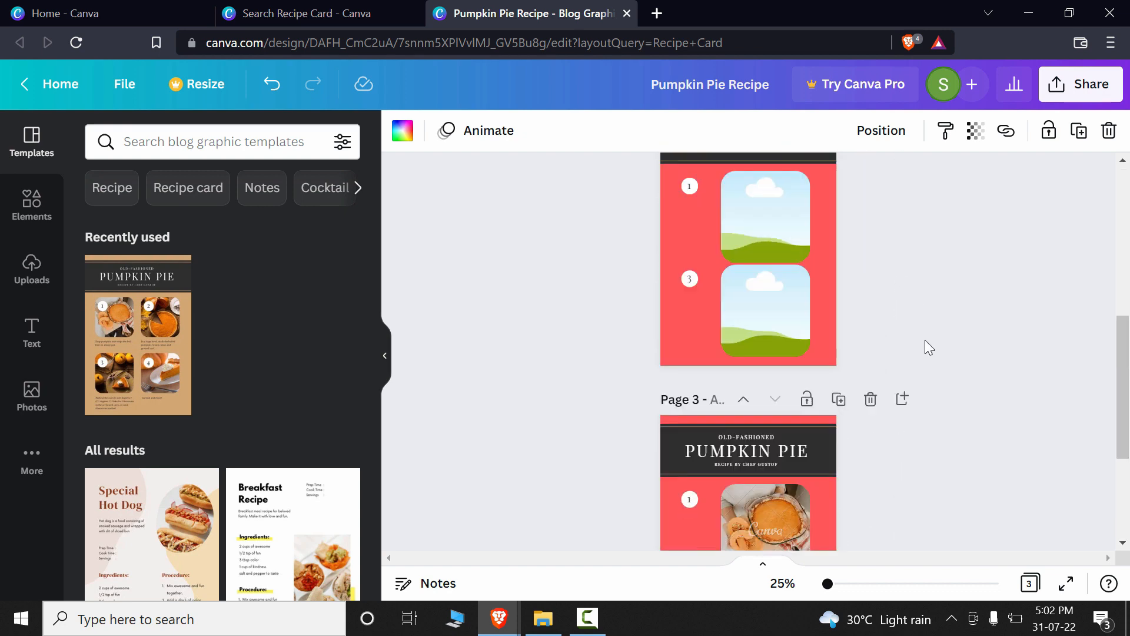
pyautogui.scroll(-3, 930, 341)
pyautogui.scroll(3, 924, 340)
pyautogui.scroll(-1, 907, 345)
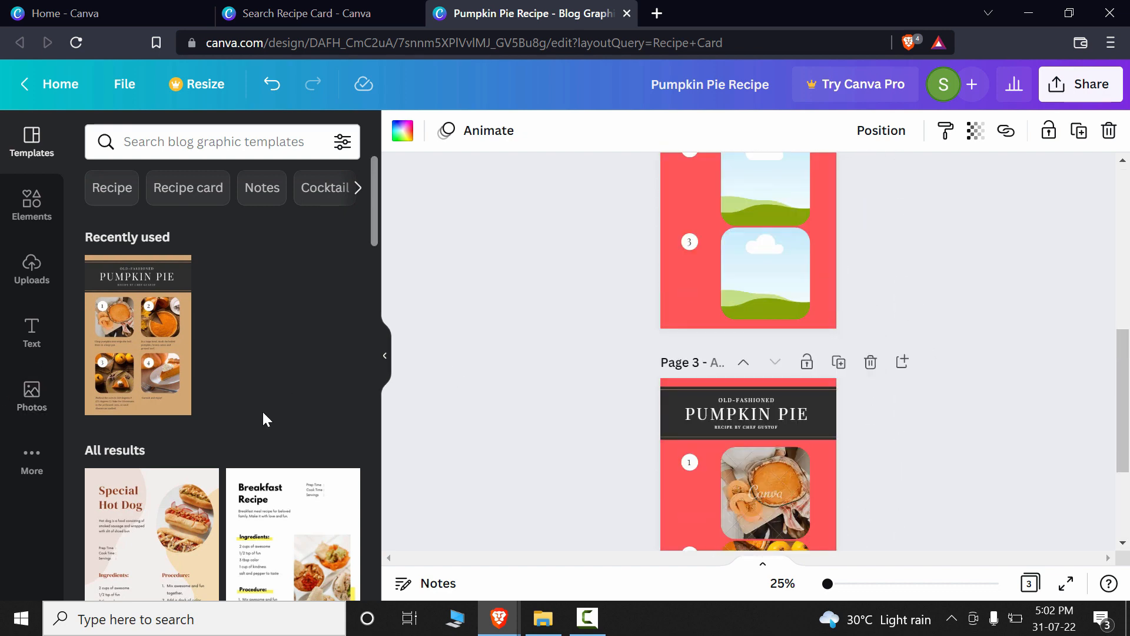
# Step: Try to place the uploaded landscape image in the photo frames on page 1
pyautogui.click(31, 266)
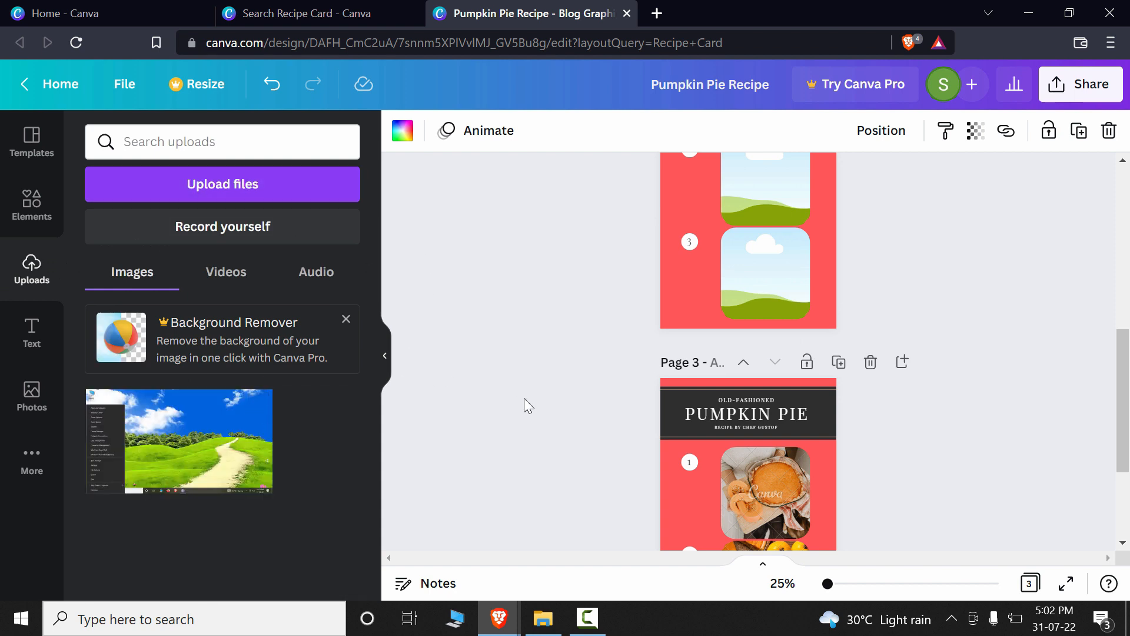
pyautogui.scroll(4, 524, 398)
pyautogui.moveTo(179, 445); pyautogui.dragTo(675, 215)
pyautogui.moveTo(177, 462); pyautogui.dragTo(746, 182)
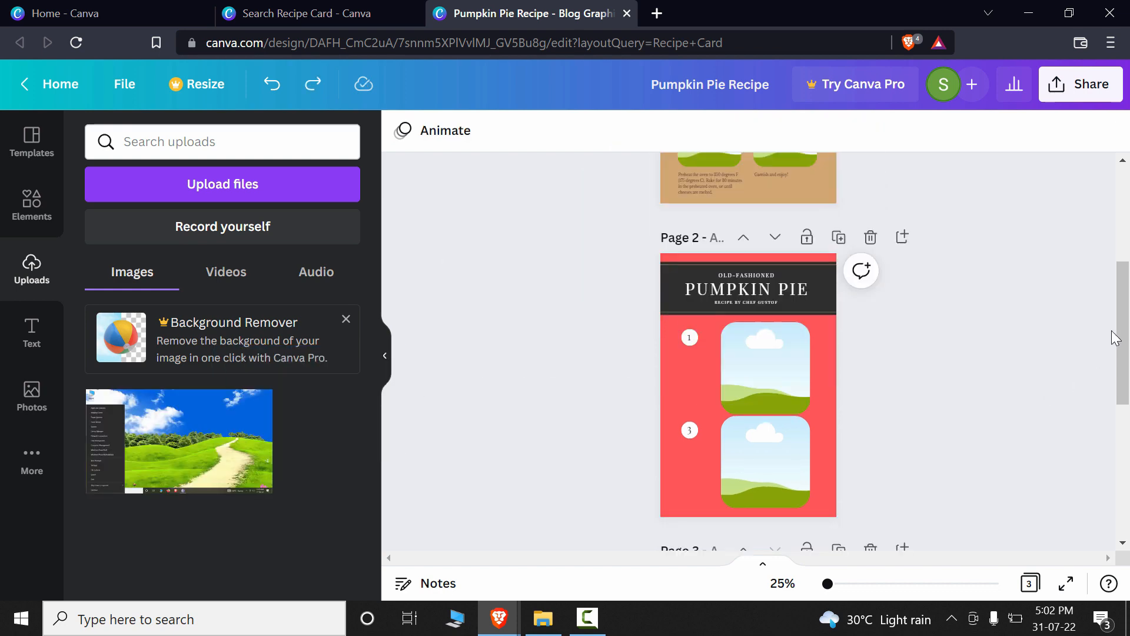
pyautogui.moveTo(1122, 339)
pyautogui.mouseDown()
pyautogui.moveTo(1125, 243)
pyautogui.moveTo(1123, 349)
pyautogui.mouseUp()
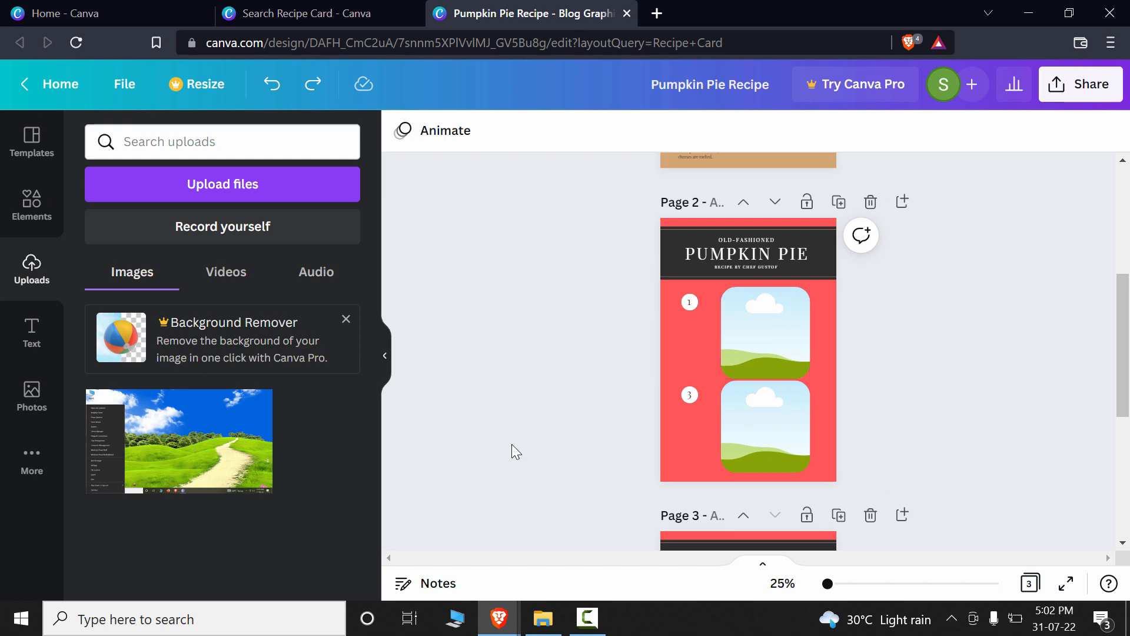
# Step: Fill both empty photo frames on page 2 with the uploaded landscape image
pyautogui.moveTo(183, 442); pyautogui.dragTo(737, 333)
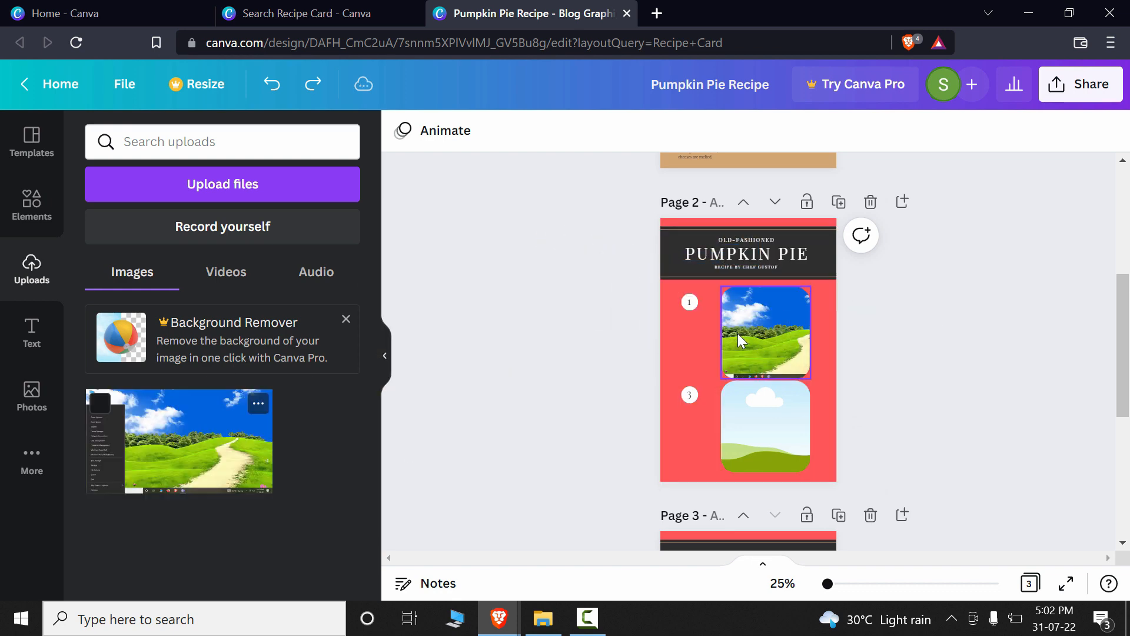
pyautogui.moveTo(180, 442); pyautogui.dragTo(737, 415)
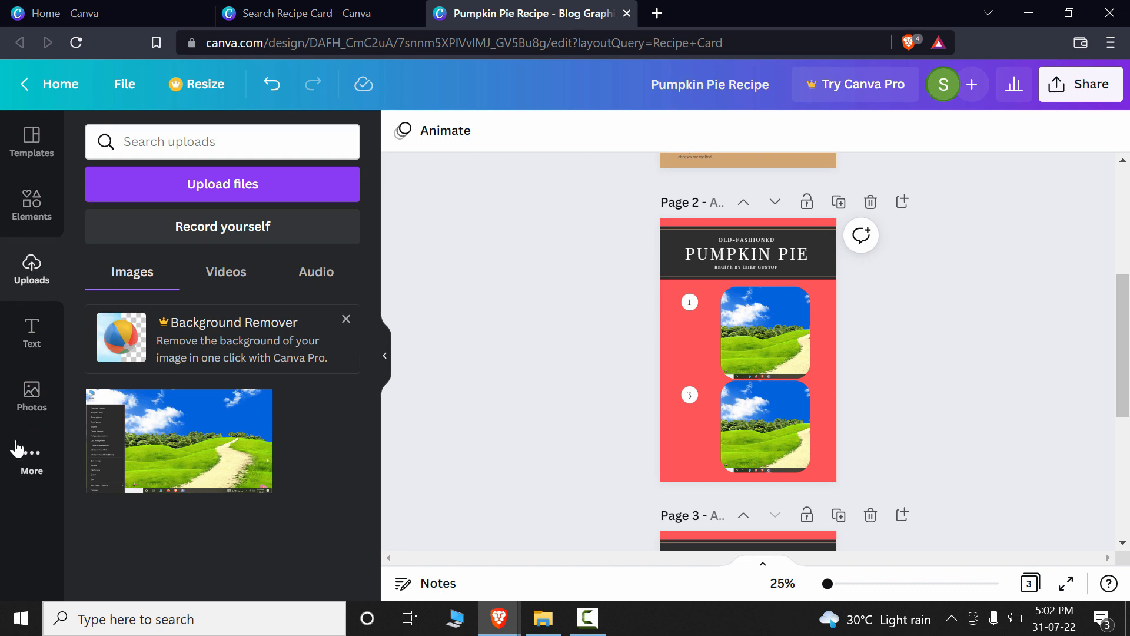
# Step: Search the stock photos for "food" and place the photo of the loaded fries dish in page 2's upper frame
pyautogui.click(29, 465)
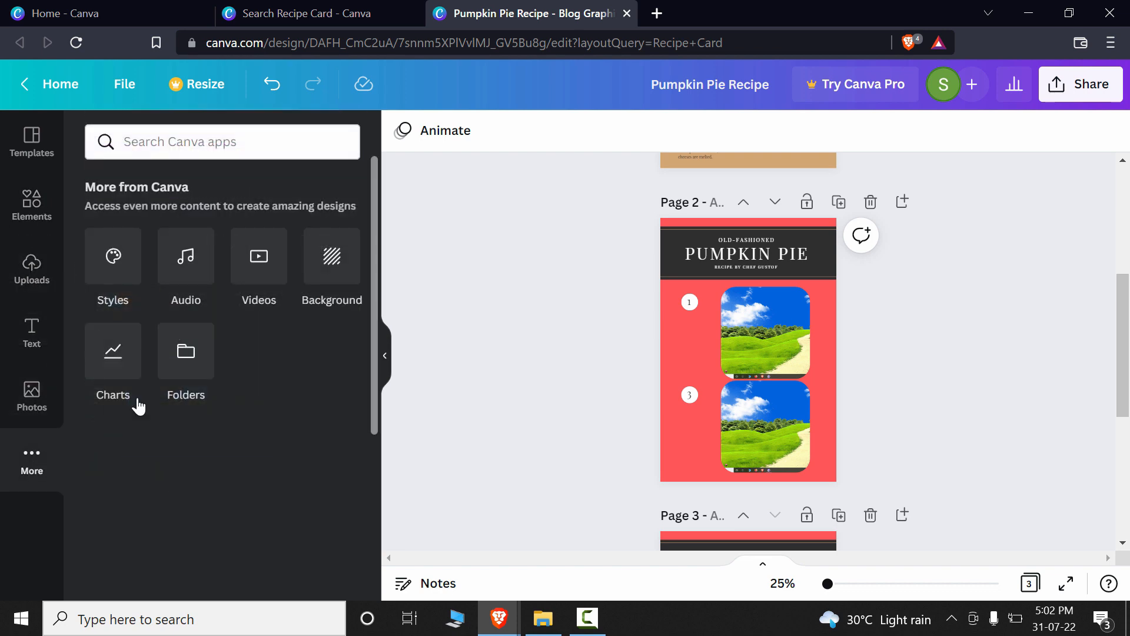
pyautogui.click(32, 395)
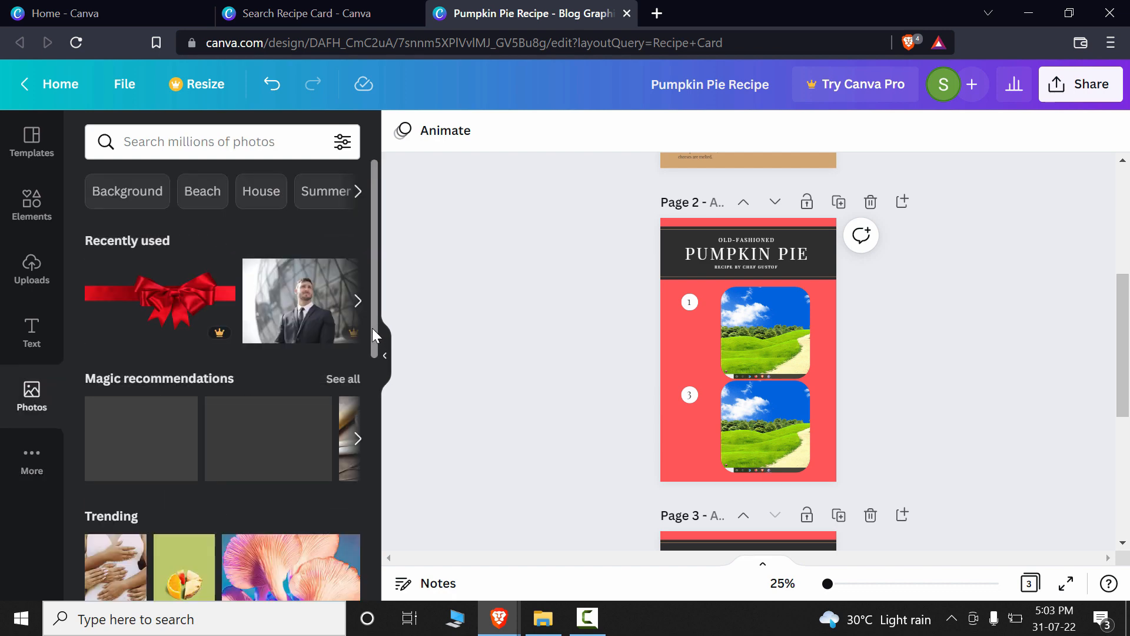
pyautogui.click(261, 142)
pyautogui.write('food')
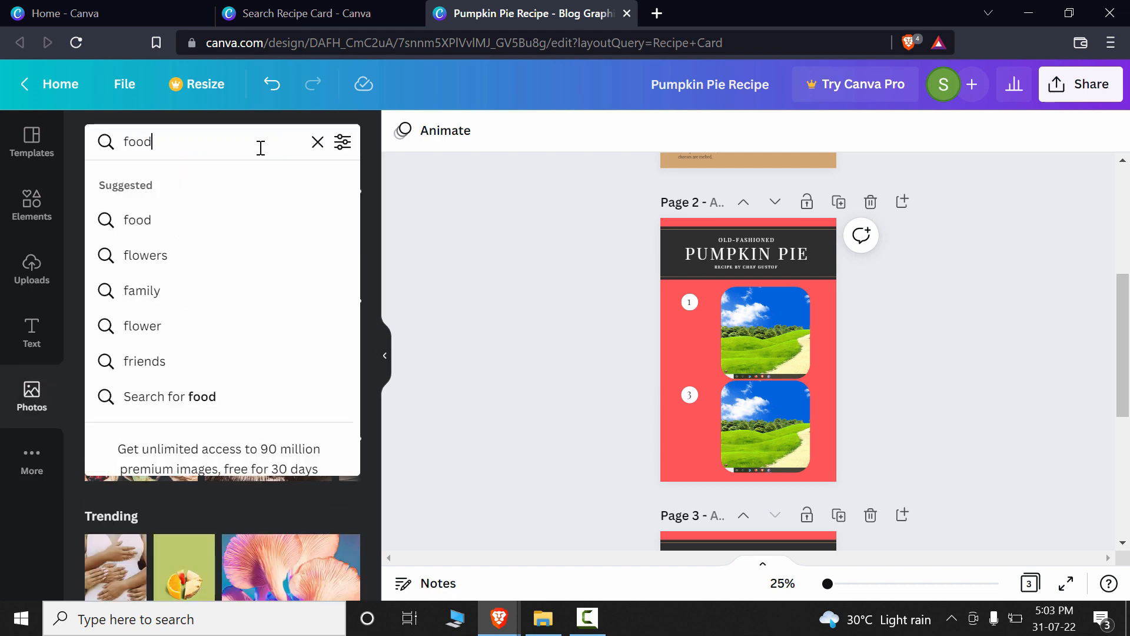
pyautogui.press('Return')
pyautogui.moveTo(297, 352); pyautogui.dragTo(789, 359)
# Step: Place the burger photo from the food results in page 2's lower frame
pyautogui.scroll(-5, 288, 465)
pyautogui.scroll(1, 288, 465)
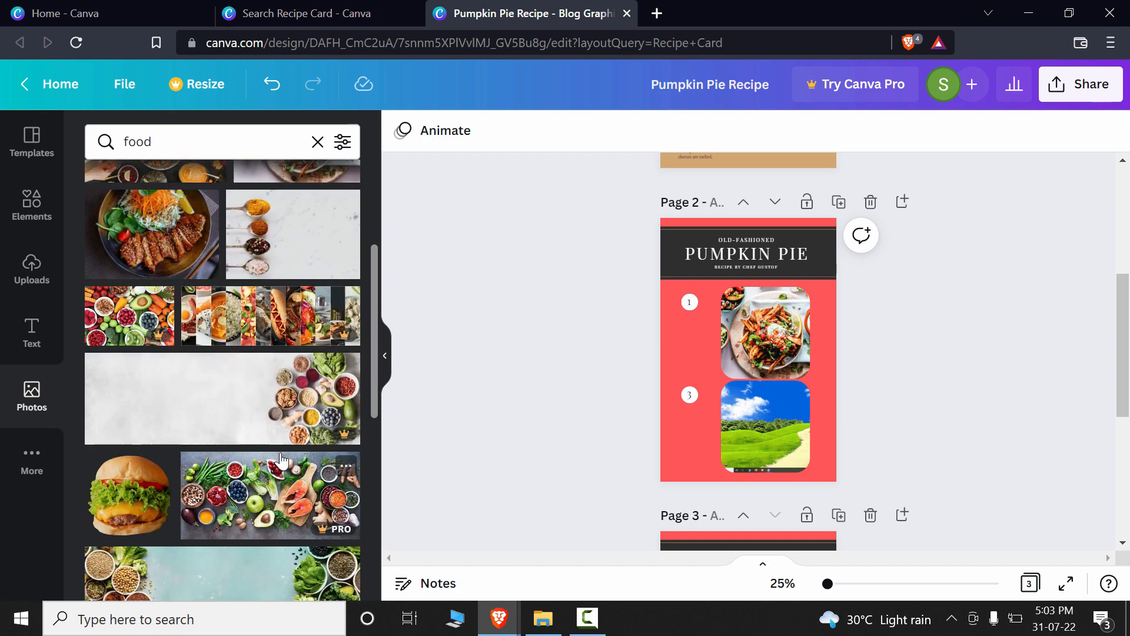
pyautogui.scroll(-4, 282, 459)
pyautogui.moveTo(128, 297); pyautogui.dragTo(764, 431)
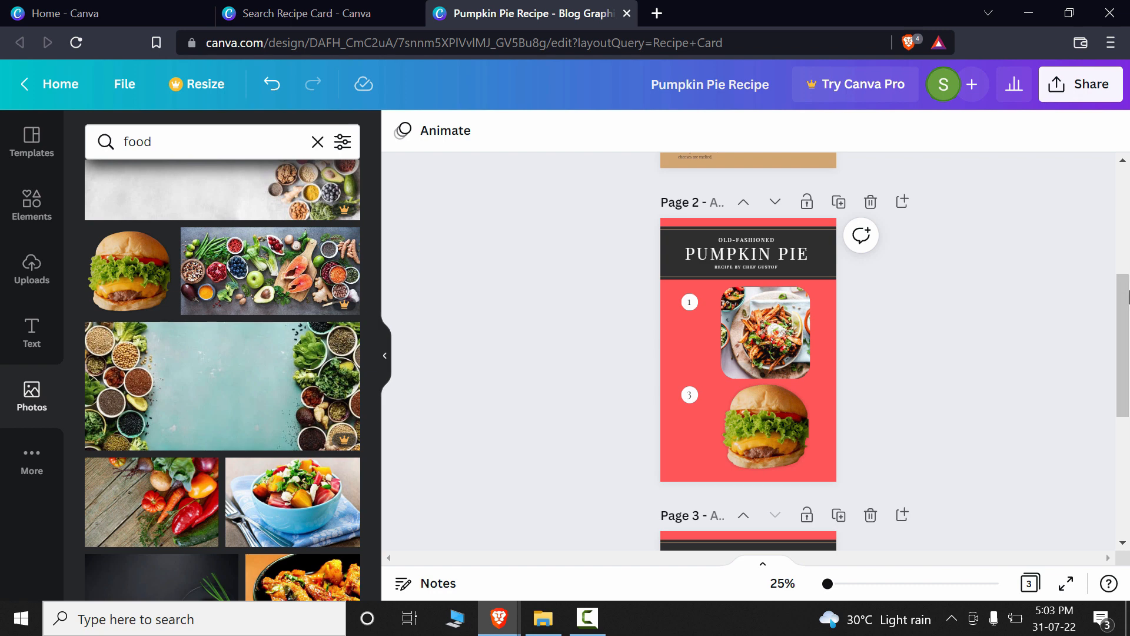
# Step: Review the three pages of the design, checking the new food photos on page 2 against pages 1 and 3
pyautogui.click(1081, 84)
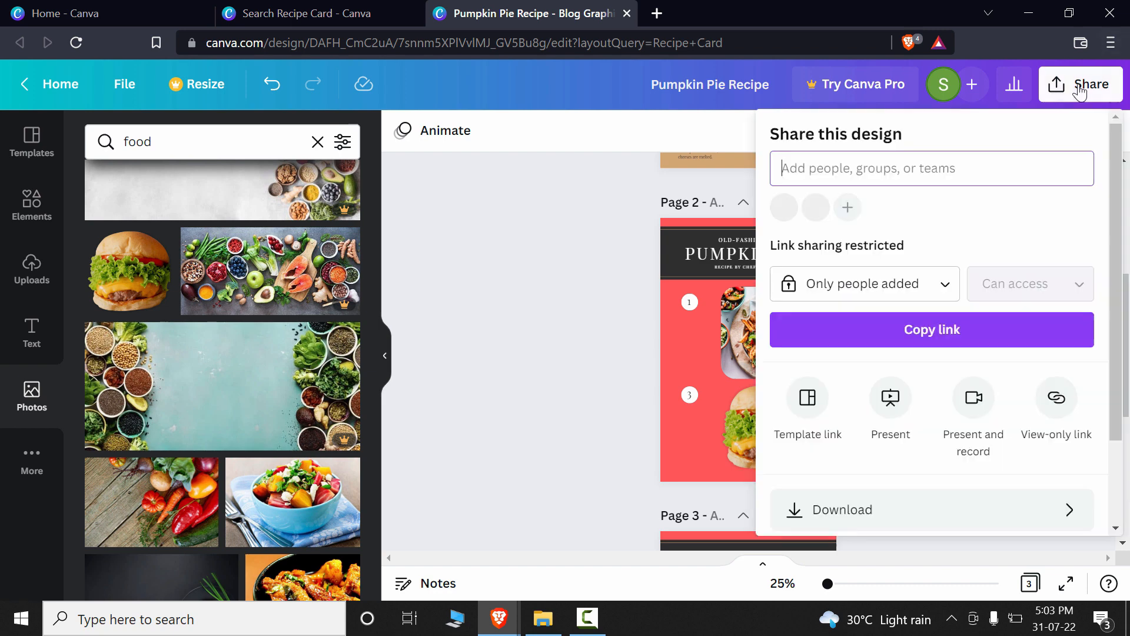
pyautogui.click(644, 265)
pyautogui.scroll(-4, 911, 286)
pyautogui.scroll(-2, 942, 288)
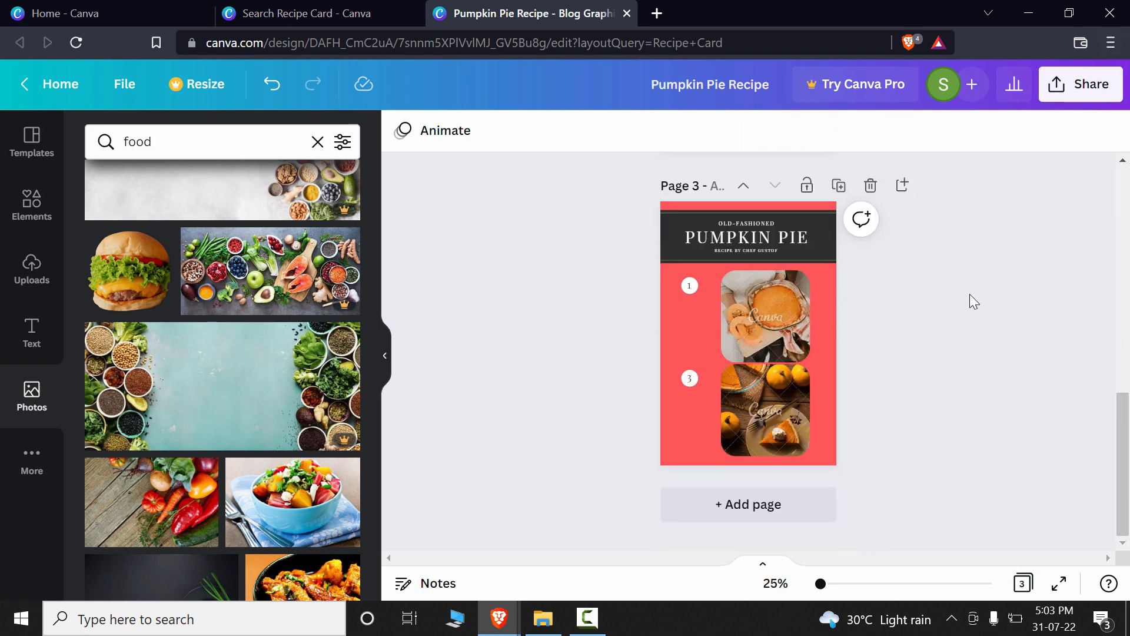
pyautogui.scroll(10, 977, 331)
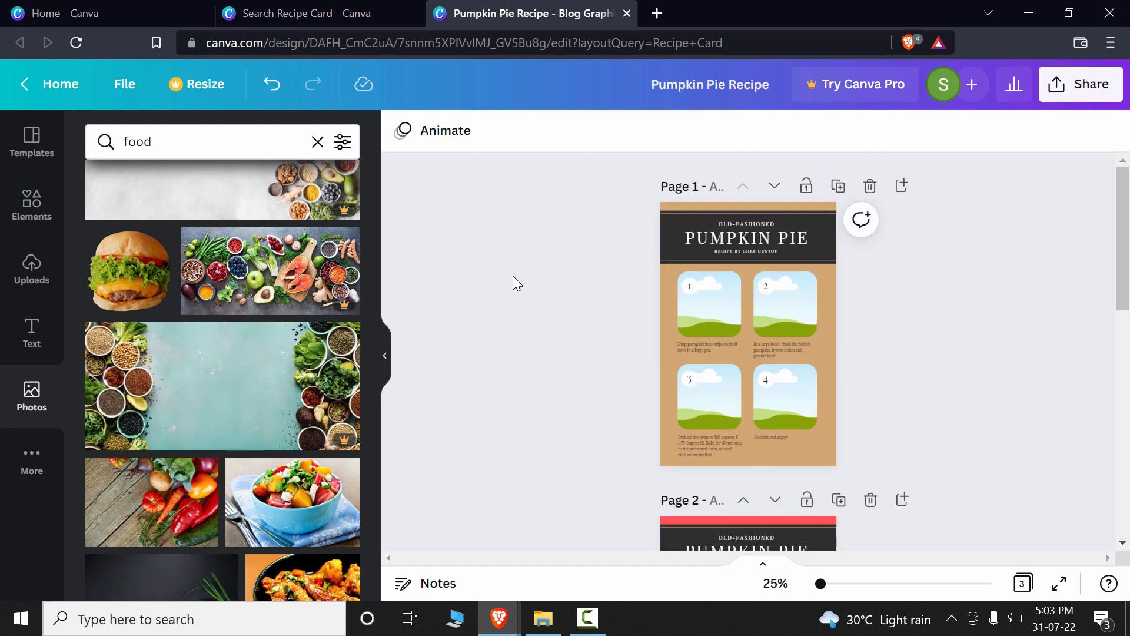
pyautogui.scroll(-8, 899, 312)
pyautogui.scroll(3, 947, 329)
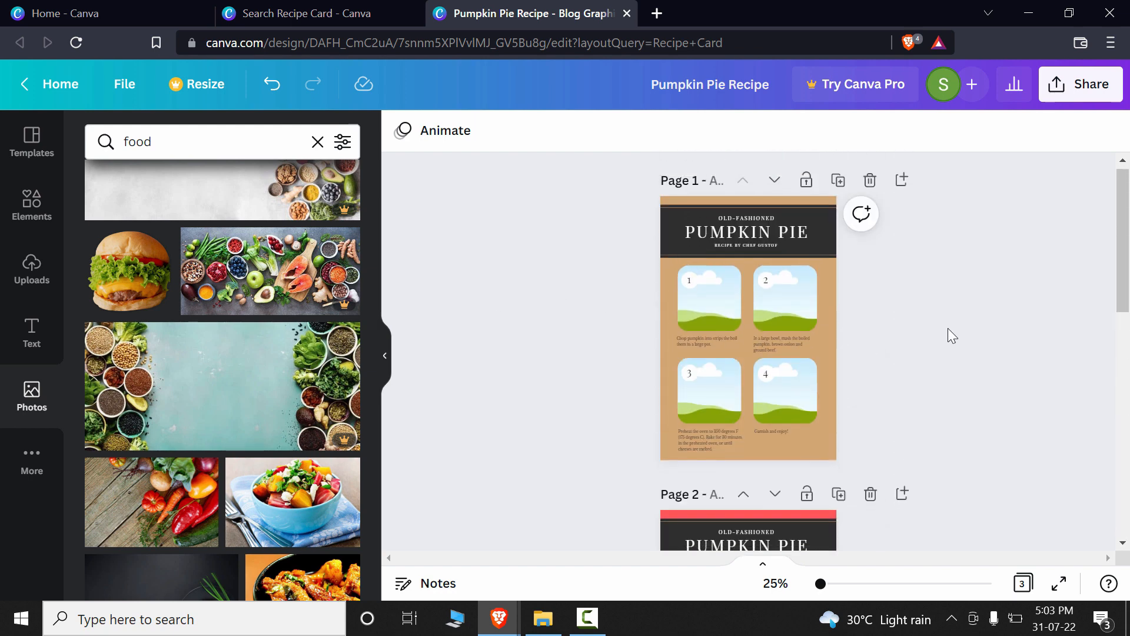
pyautogui.scroll(-7, 949, 328)
pyautogui.scroll(4, 959, 324)
pyautogui.scroll(-2, 856, 348)
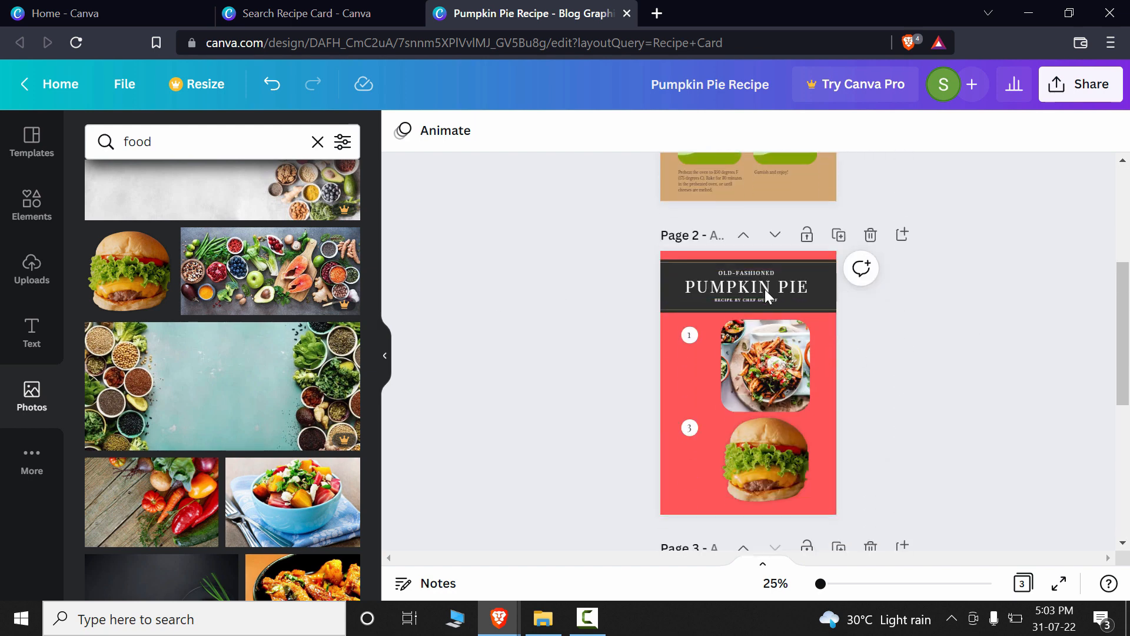
# Step: Open the design's download settings and select only page 2 for the download
pyautogui.click(1082, 85)
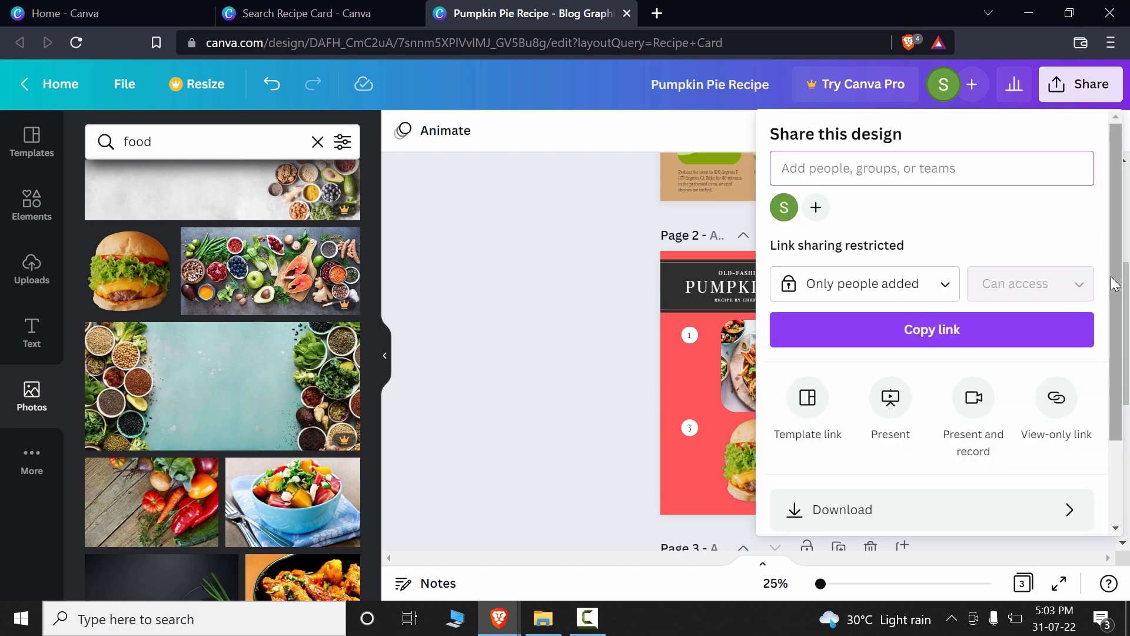
pyautogui.scroll(-2, 1060, 331)
pyautogui.click(1035, 408)
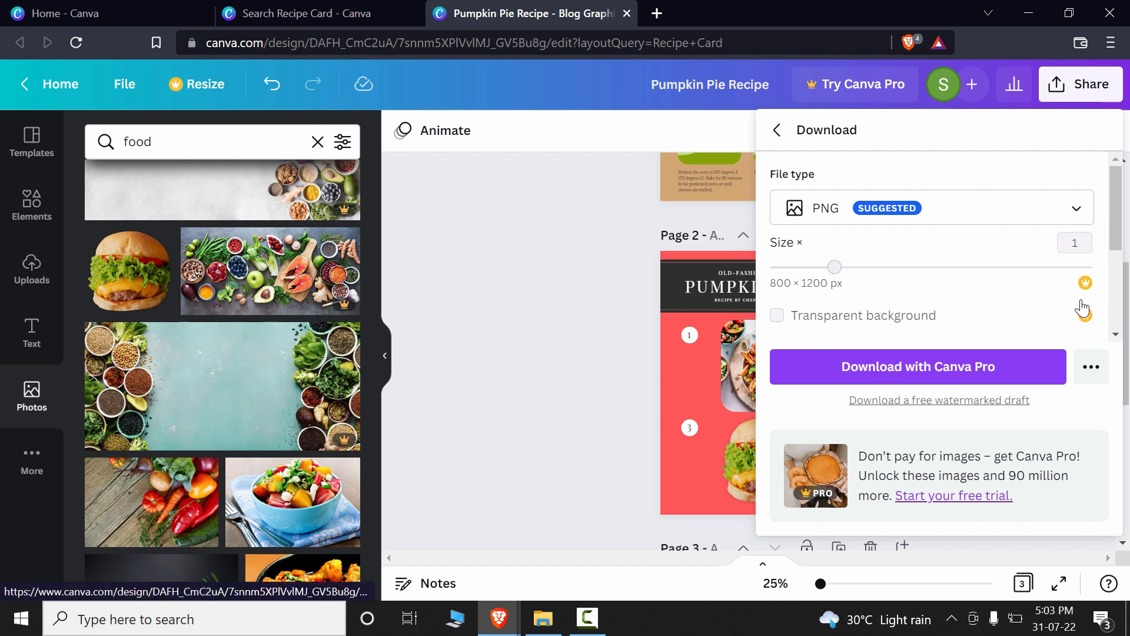
pyautogui.scroll(-3, 1077, 354)
pyautogui.click(1073, 242)
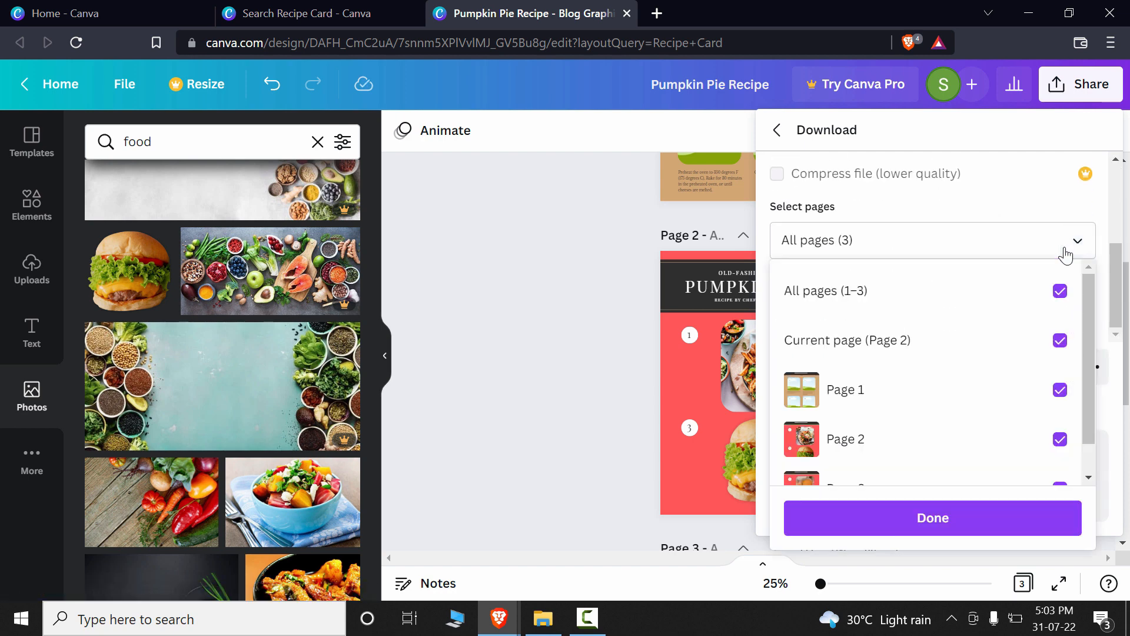
pyautogui.click(1064, 294)
pyautogui.scroll(-3, 1042, 436)
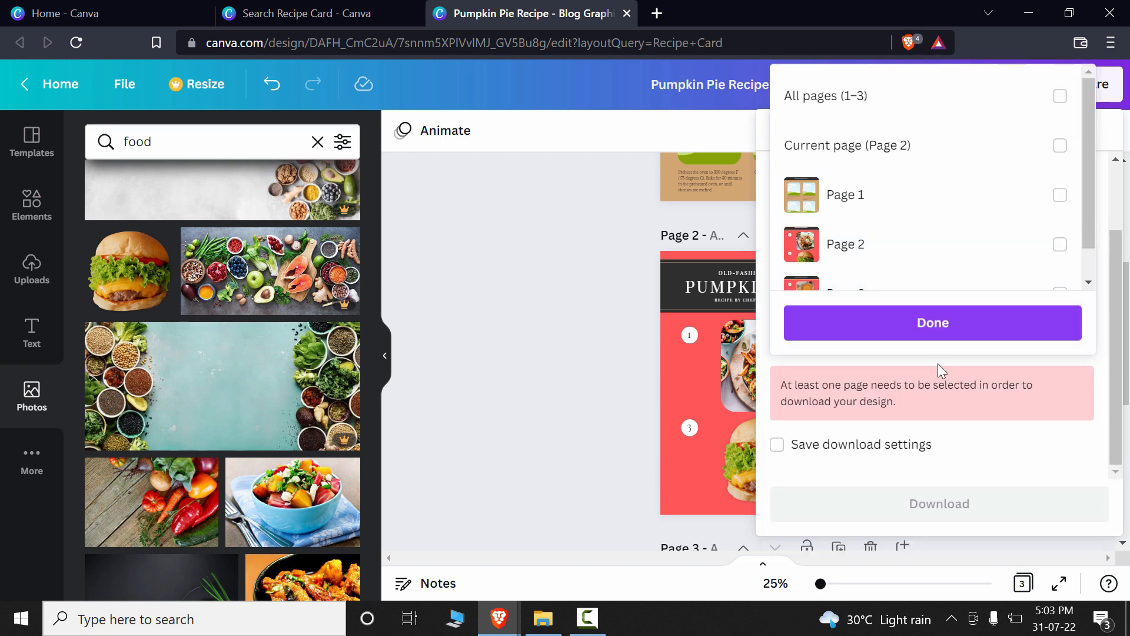
pyautogui.click(1060, 246)
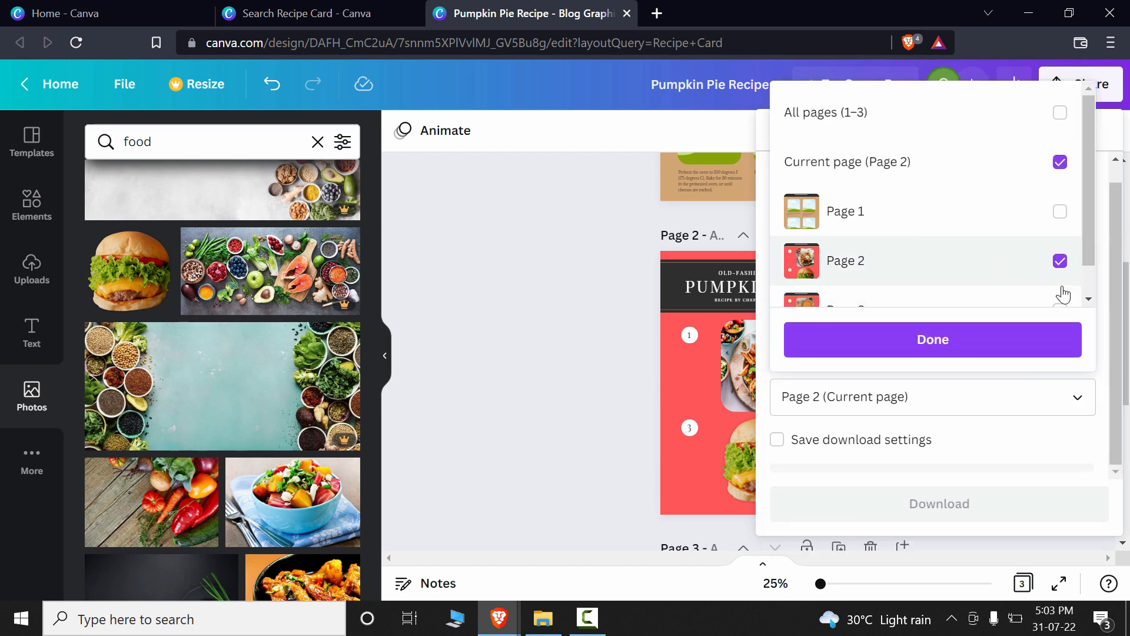
pyautogui.click(974, 352)
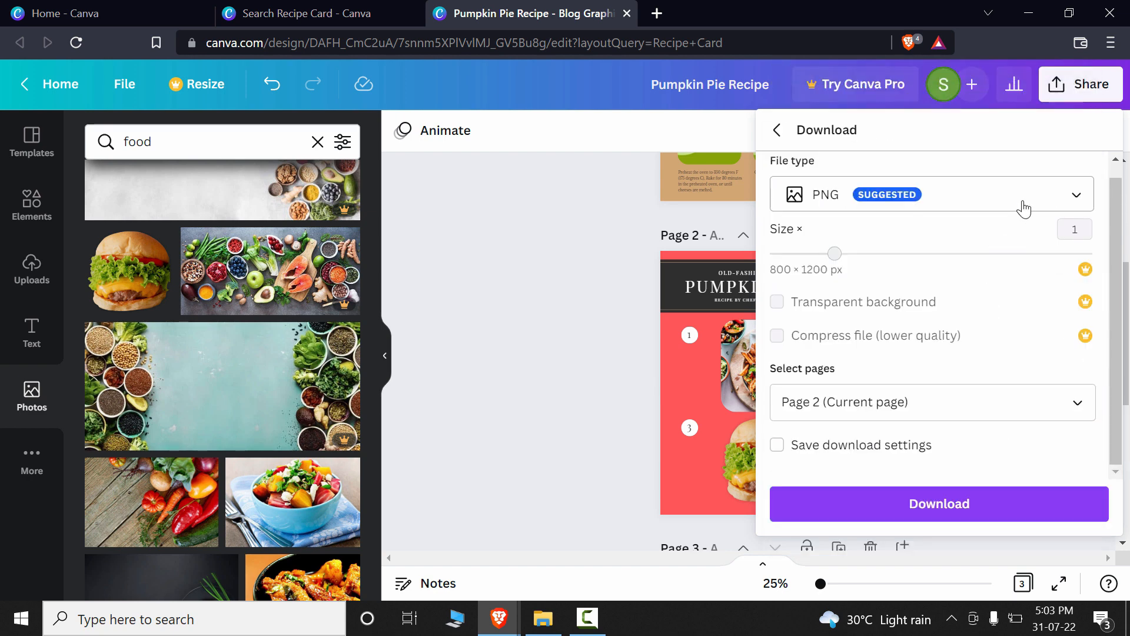
# Step: Set the download file type to JPG and download page 2 to the Desktop folder
pyautogui.click(1022, 208)
pyautogui.click(940, 310)
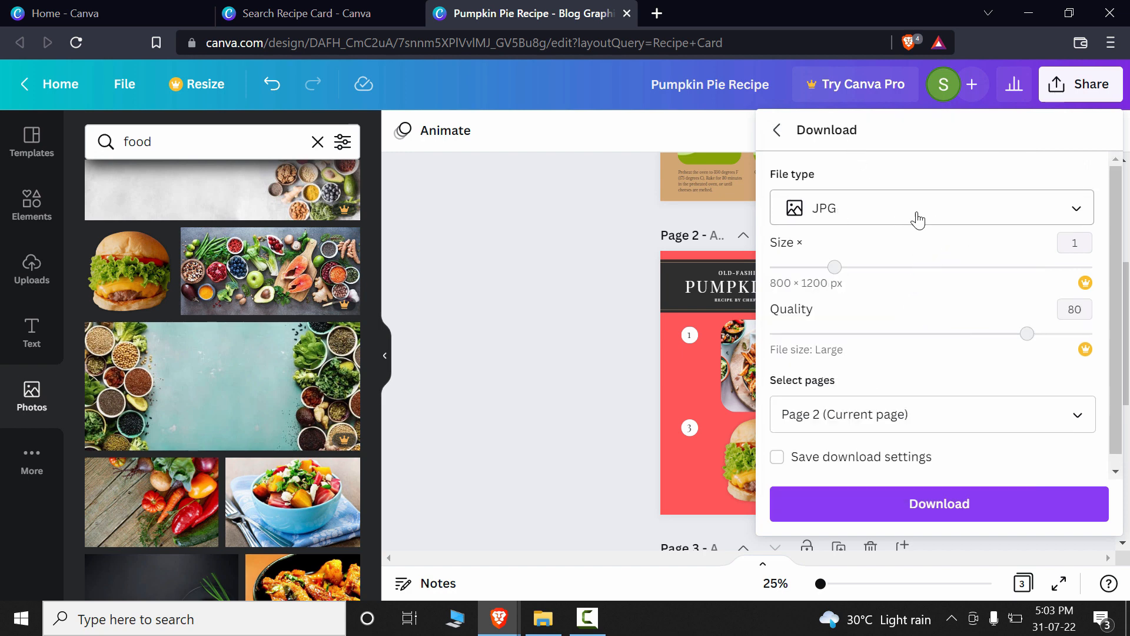
pyautogui.click(949, 229)
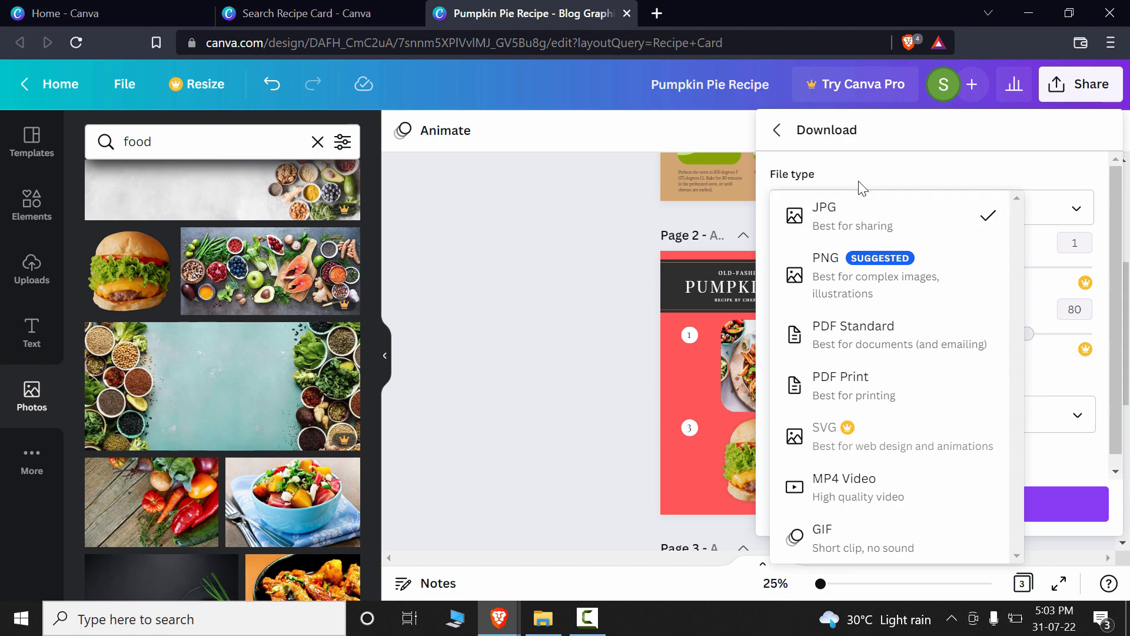
pyautogui.click(800, 220)
pyautogui.click(942, 504)
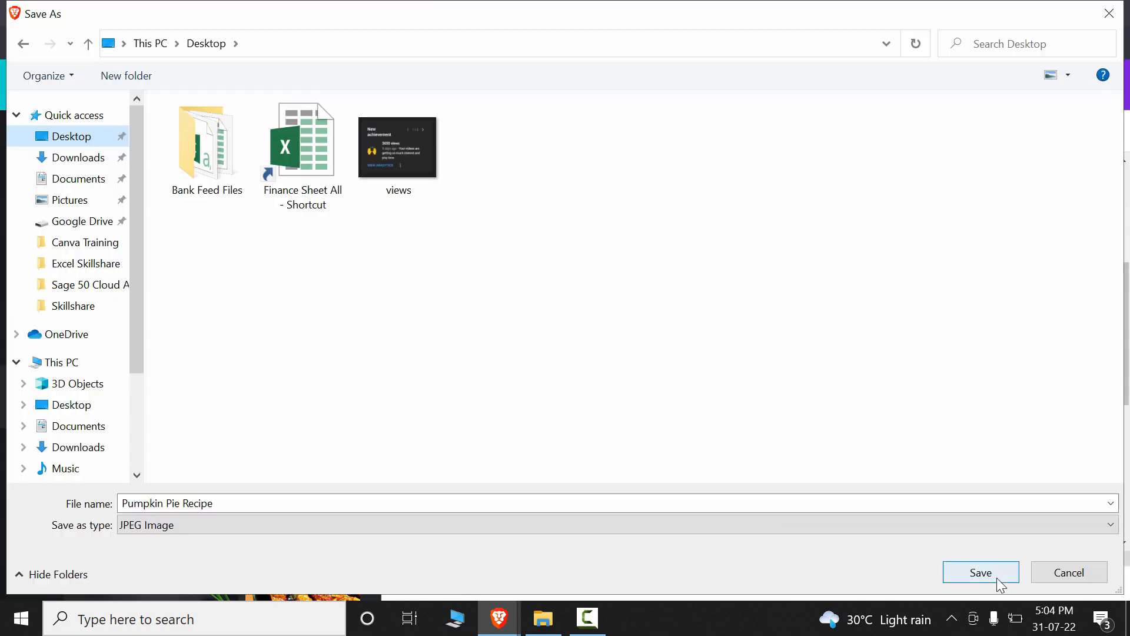
pyautogui.click(995, 576)
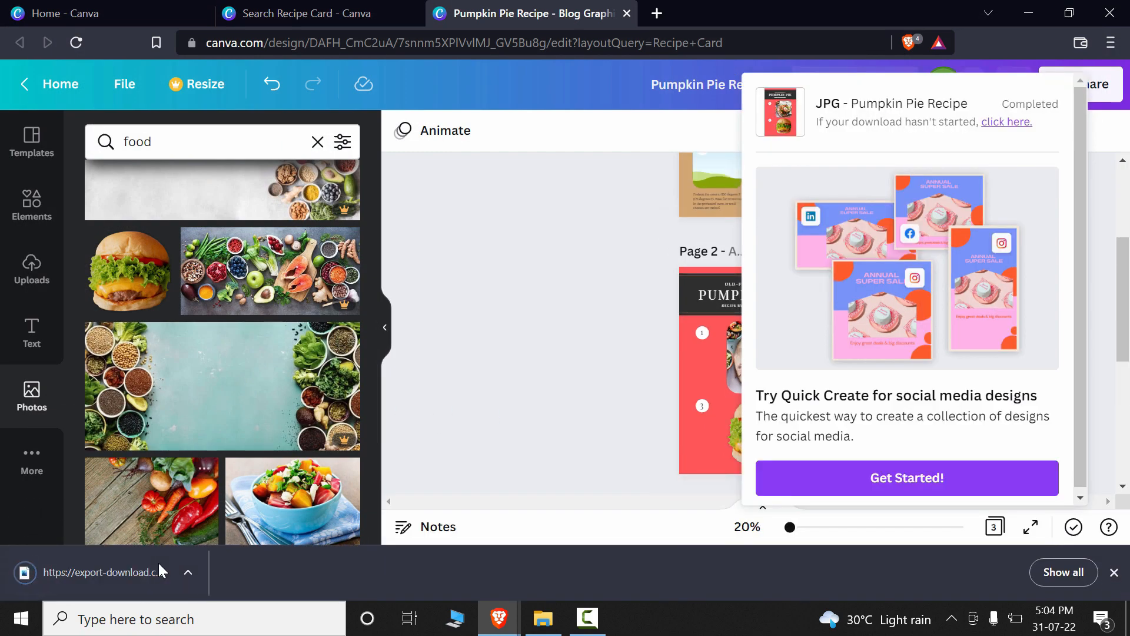
# Step: View the downloaded Pumpkin Pie Recipe image from the Desktop folder, return to the Canva design and dismiss the download notice
pyautogui.click(159, 568)
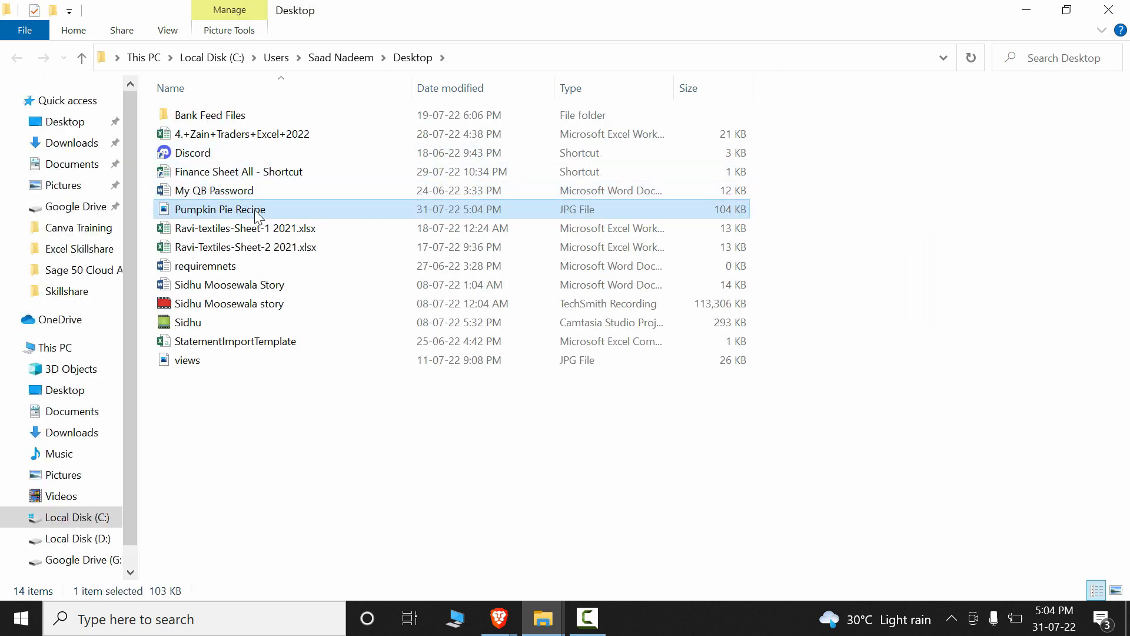
pyautogui.doubleClick(255, 211)
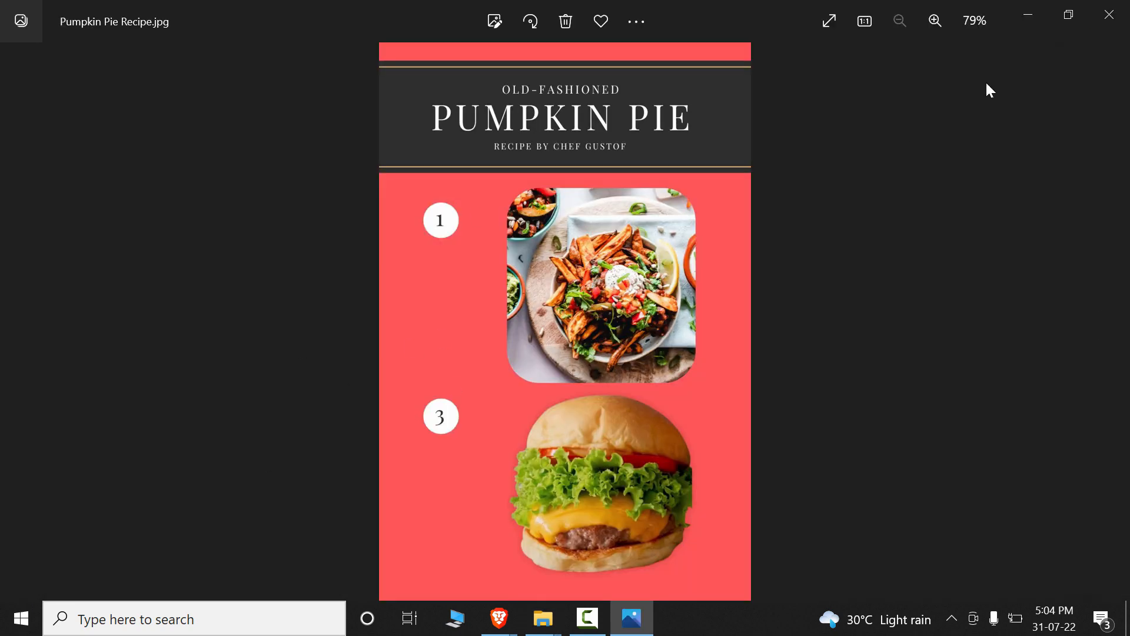
pyautogui.click(1126, 17)
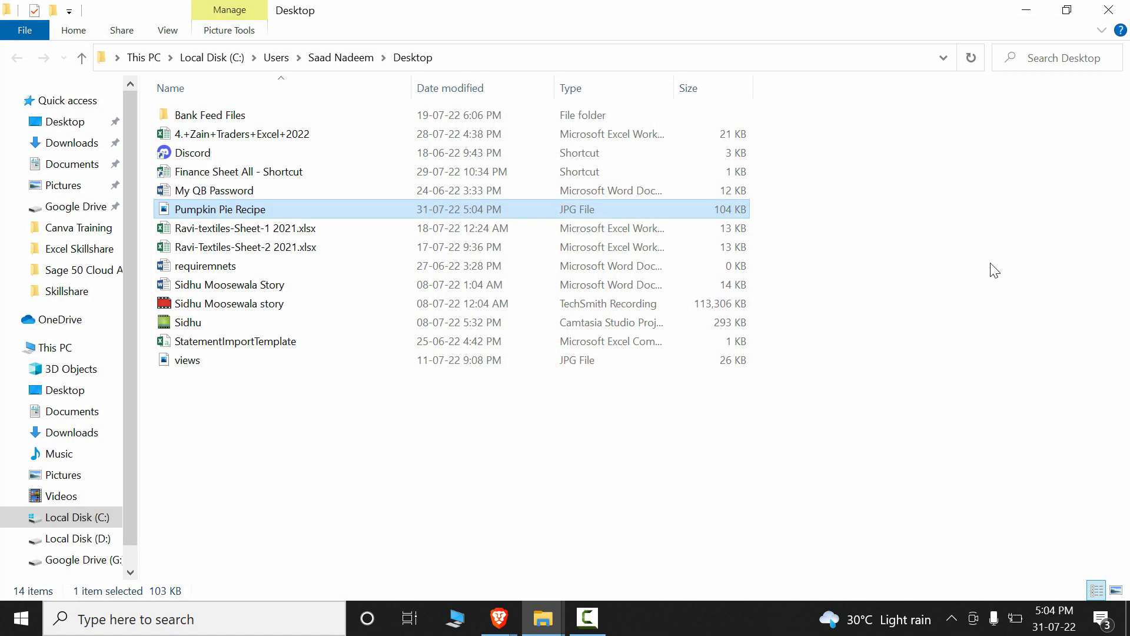
pyautogui.hotkey('alt', 'Tab')
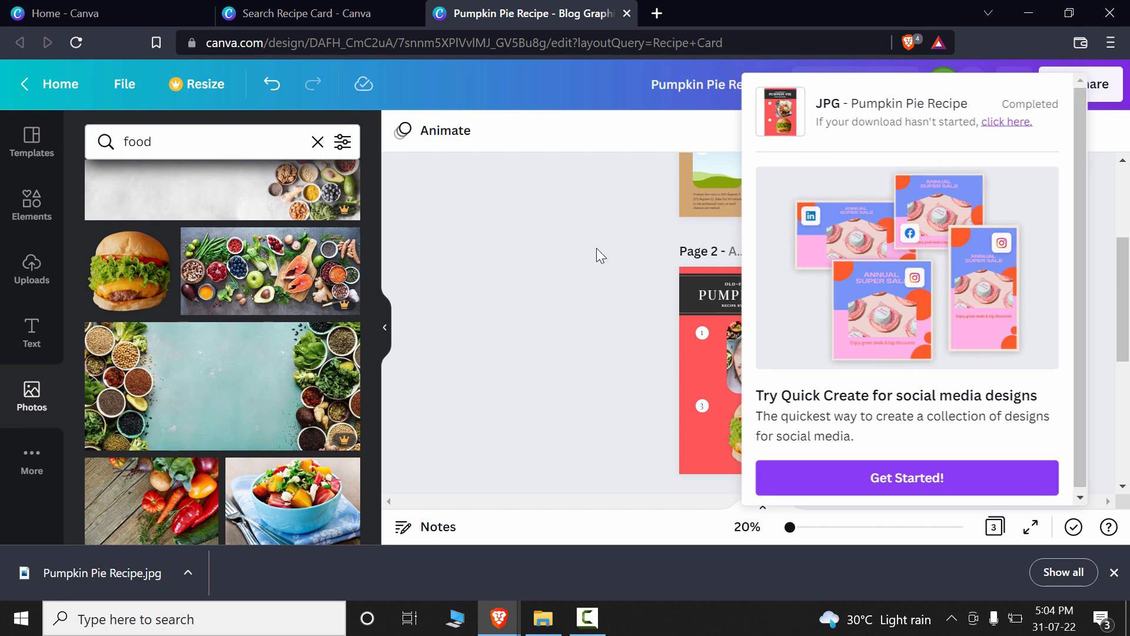
pyautogui.click(596, 248)
pyautogui.scroll(3, 872, 260)
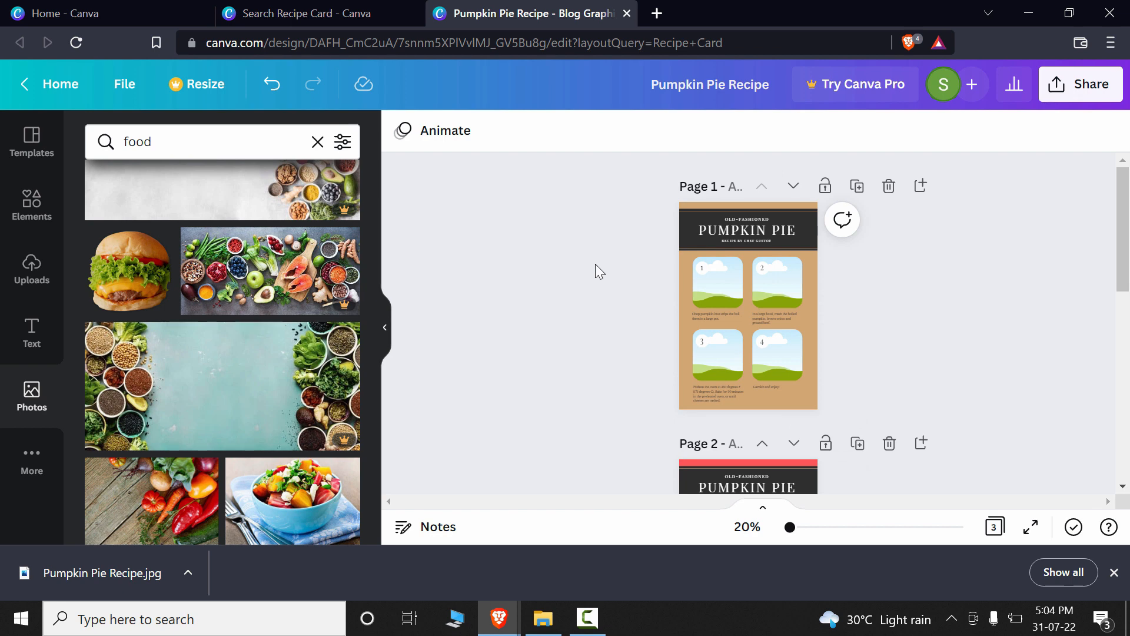
pyautogui.scroll(-10, 584, 259)
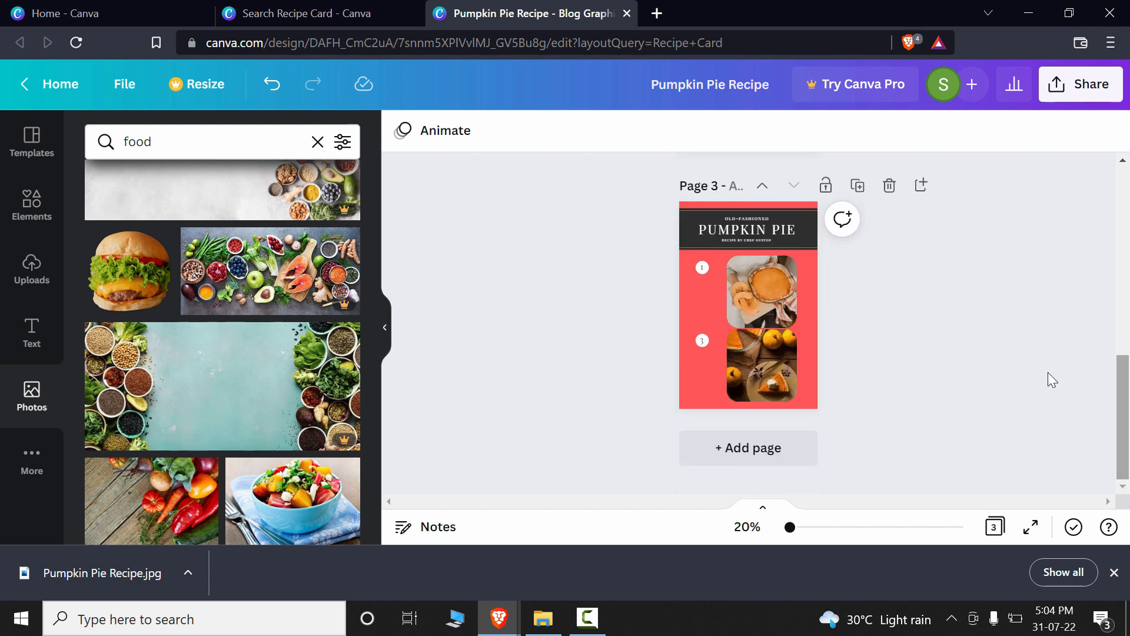
pyautogui.click(793, 531)
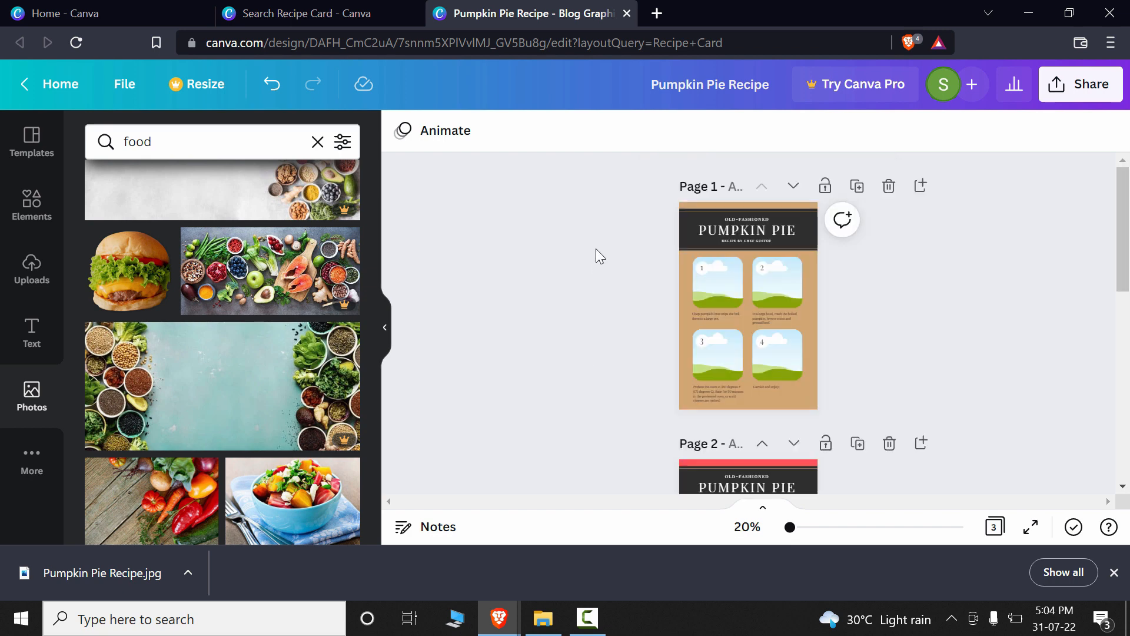
pyautogui.scroll(-5, 582, 258)
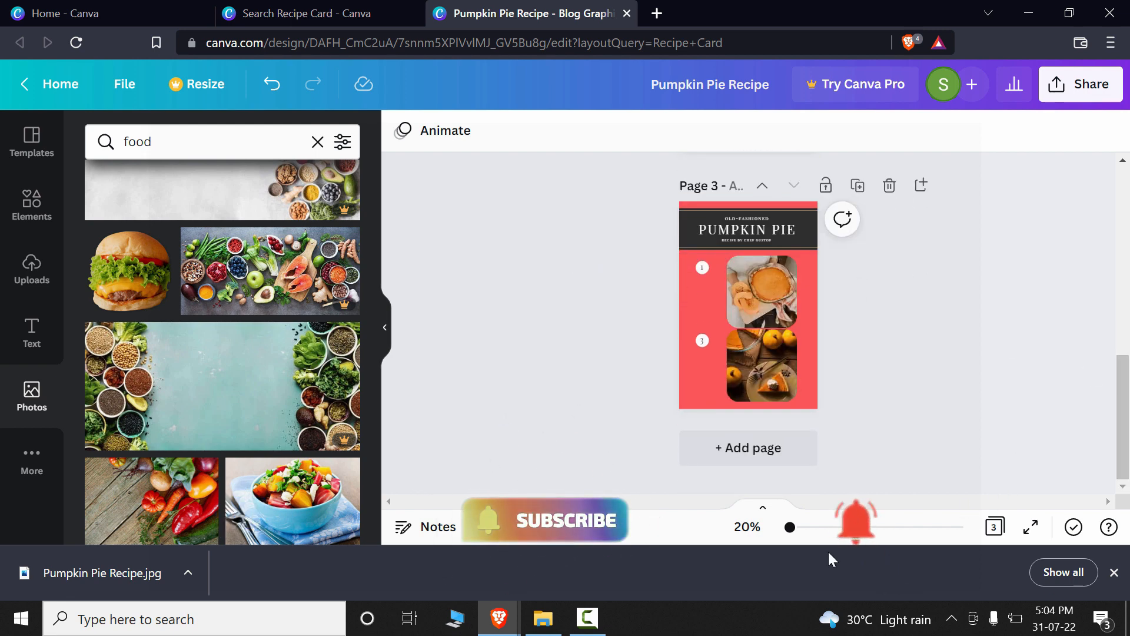
pyautogui.moveTo(790, 527); pyautogui.dragTo(794, 527)
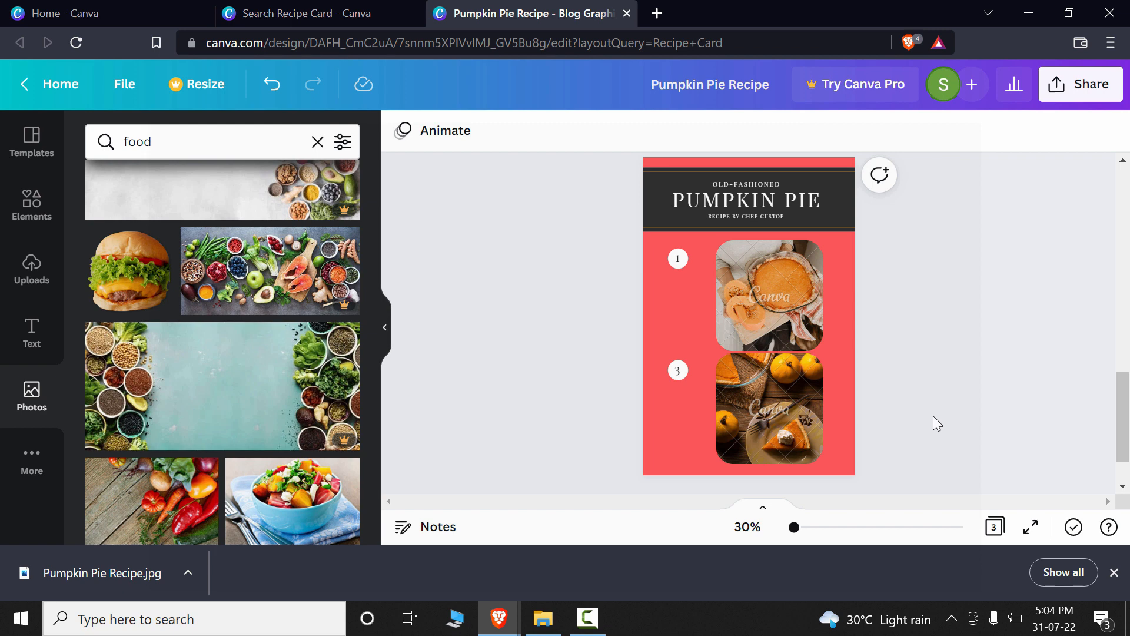